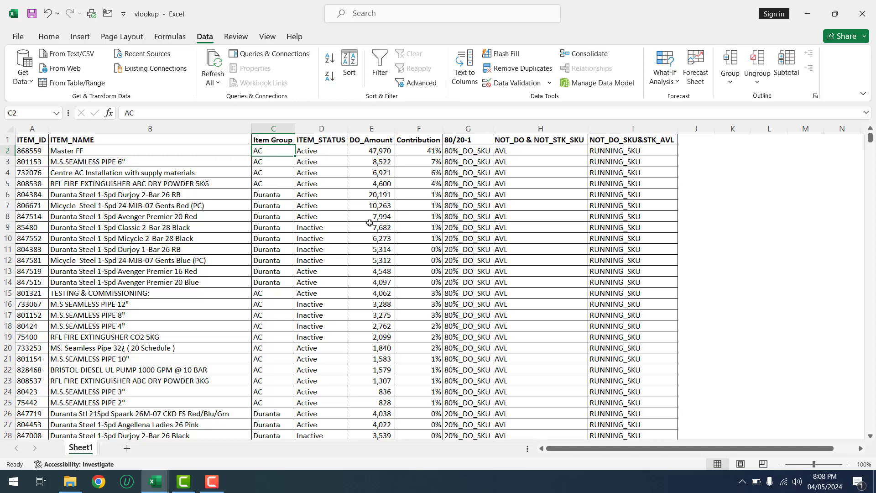
left_click(278, 239)
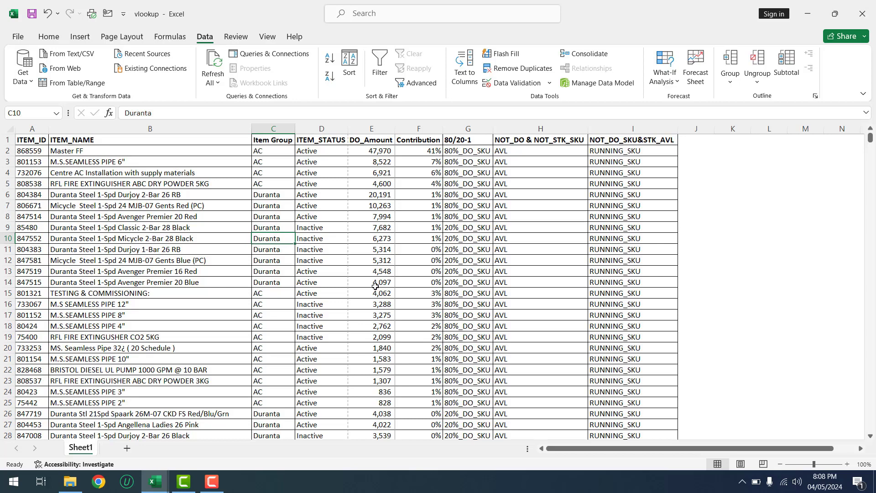
left_click(261, 227)
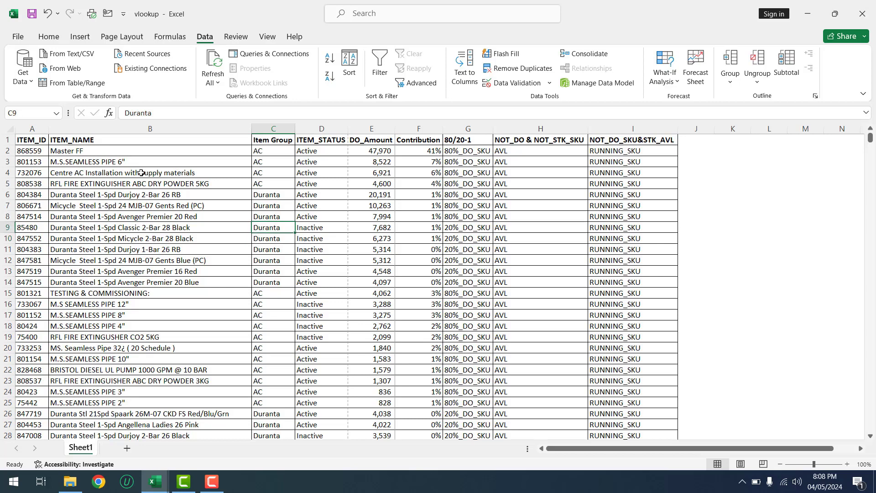
left_click(267, 130)
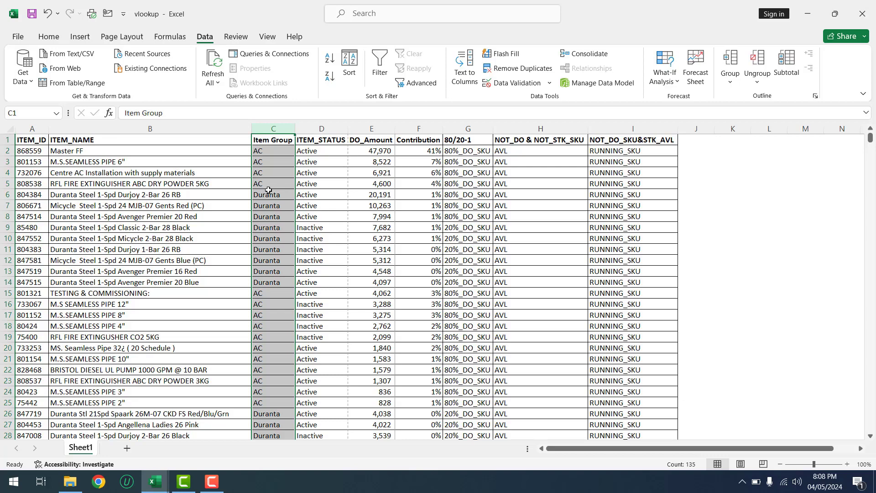
left_click(272, 217)
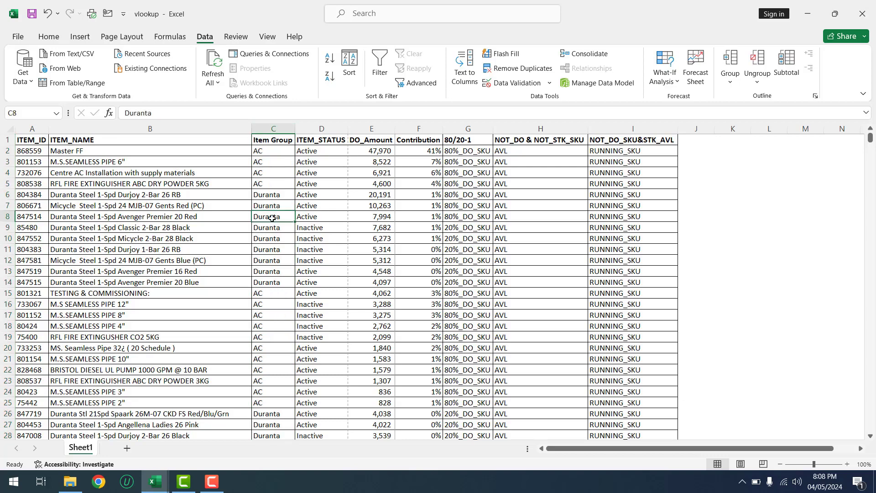
Step: Add filters to the header row and sort the table by Item Group from A to Z
left_click(9, 140)
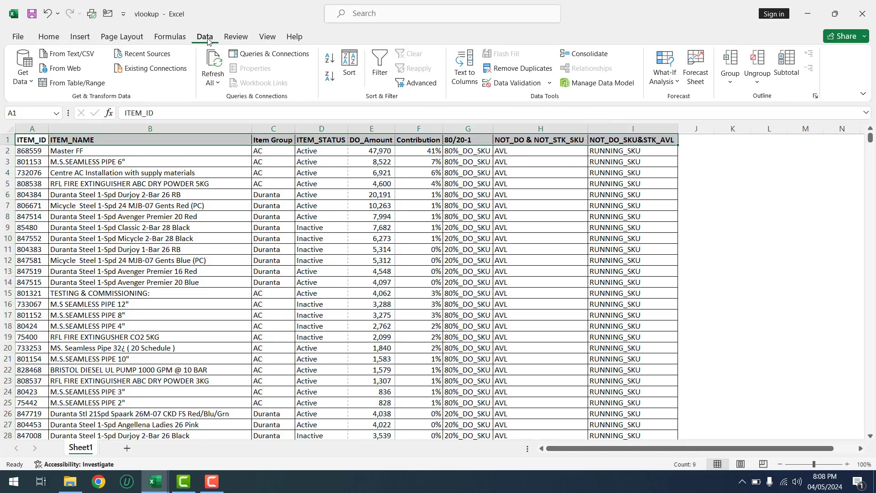
left_click(375, 67)
left_click(269, 152)
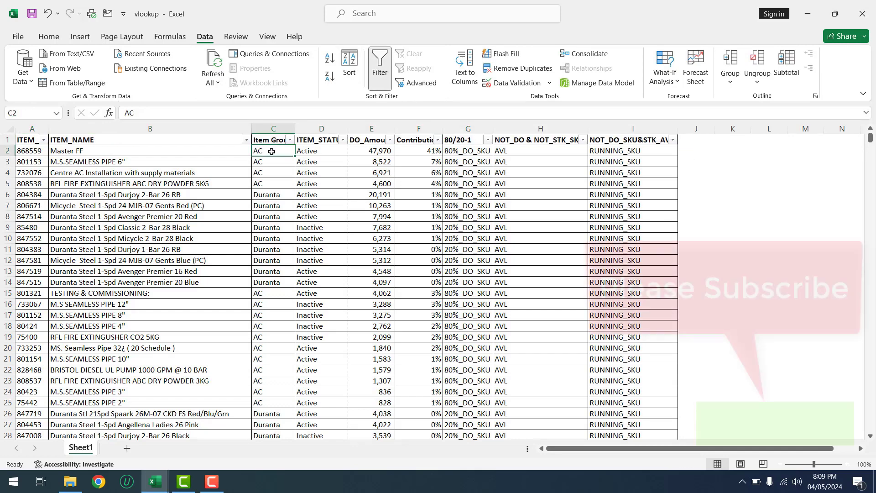
left_click(290, 140)
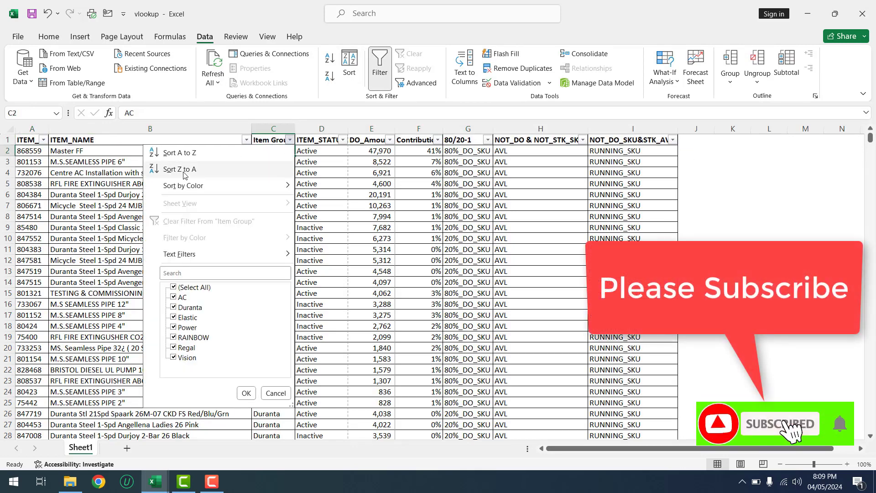
left_click(185, 153)
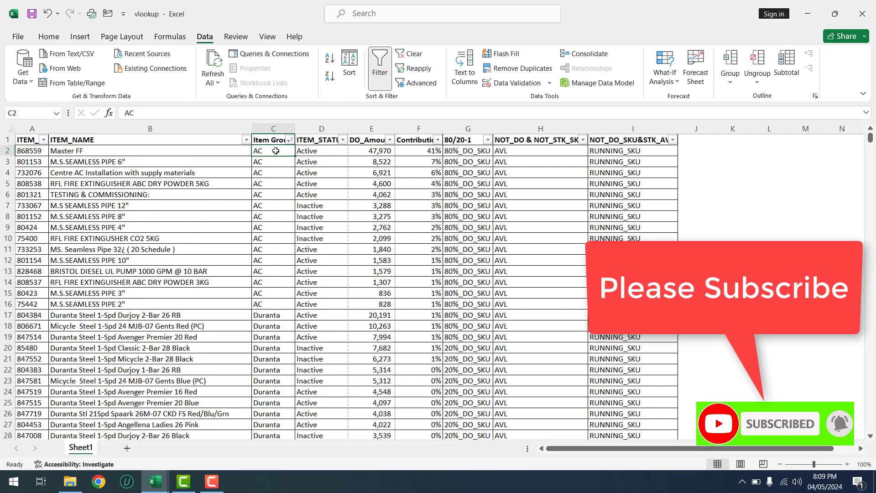
left_click(333, 151)
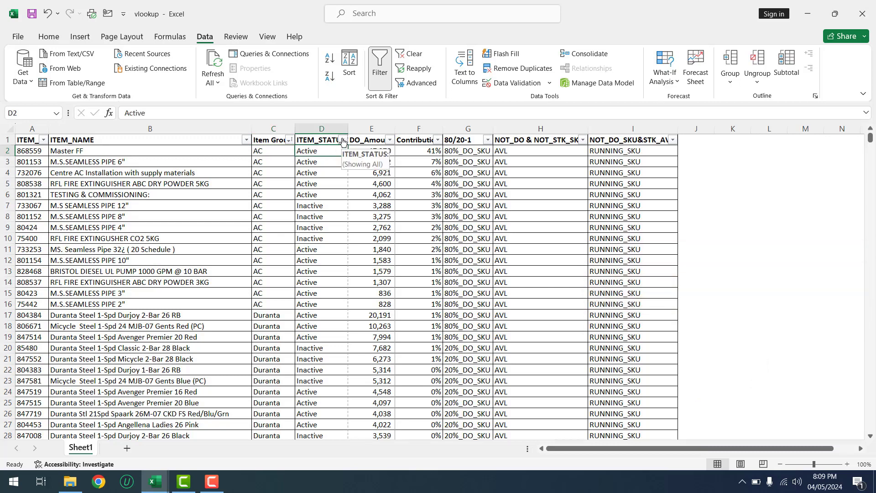
left_click(343, 140)
left_click(343, 141)
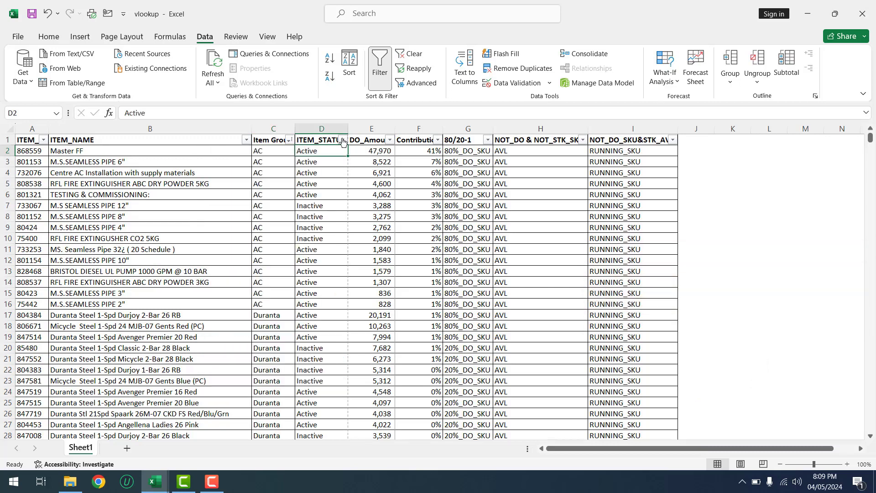
Step: Remove the filters from the header row of the sorted table
left_click(266, 191)
left_click(263, 216)
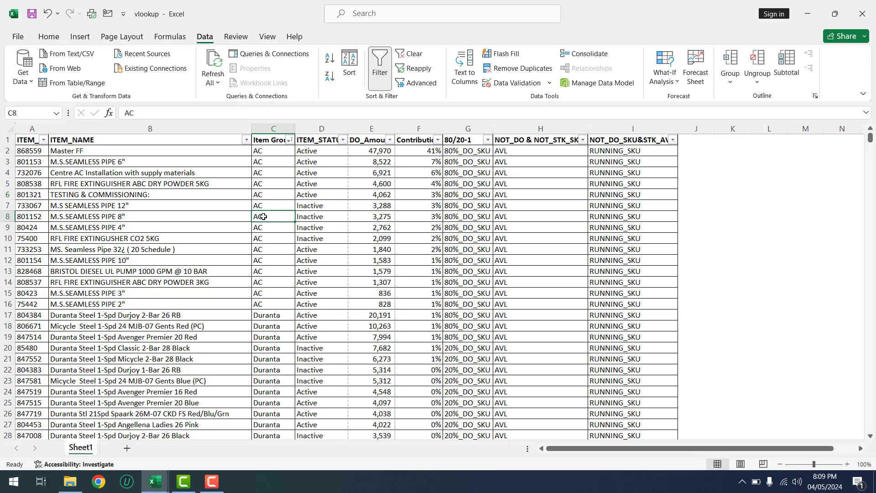
left_click(380, 69)
left_click(116, 174)
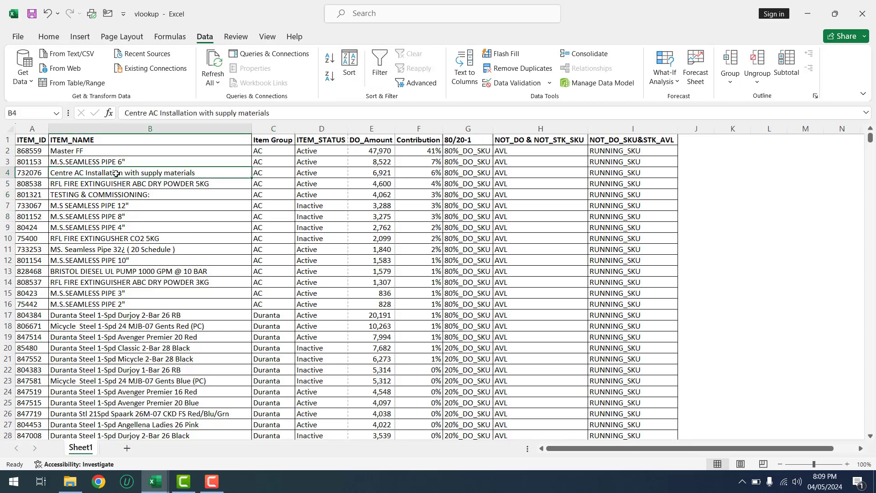
Step: Start a Subtotal on the whole table and have it calculate at each change in Item Group
key("ctrl+a")
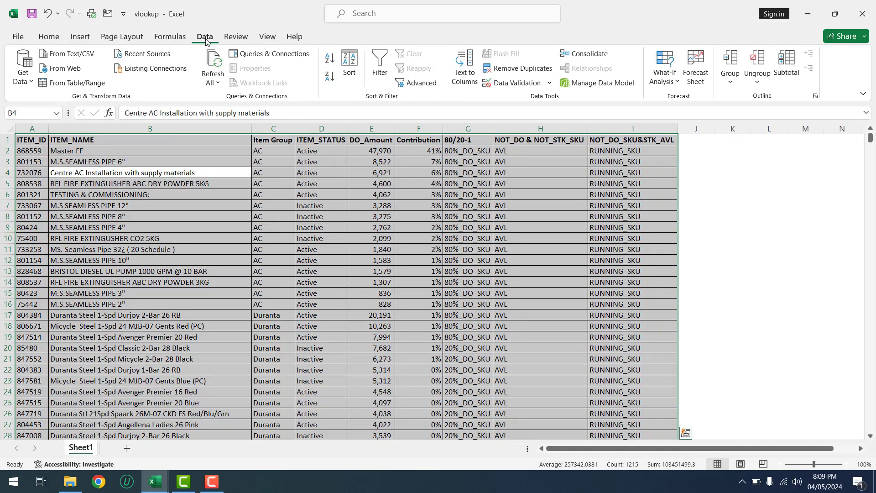
left_click(787, 64)
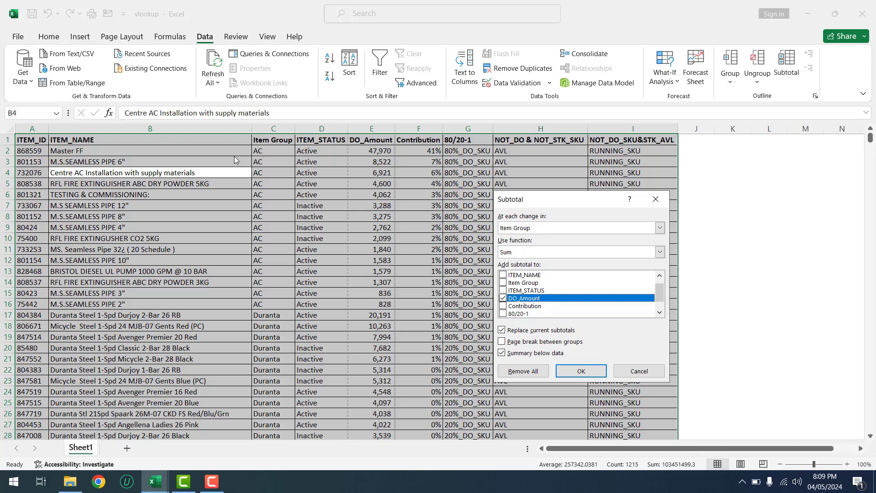
left_click(519, 230)
left_click(519, 239)
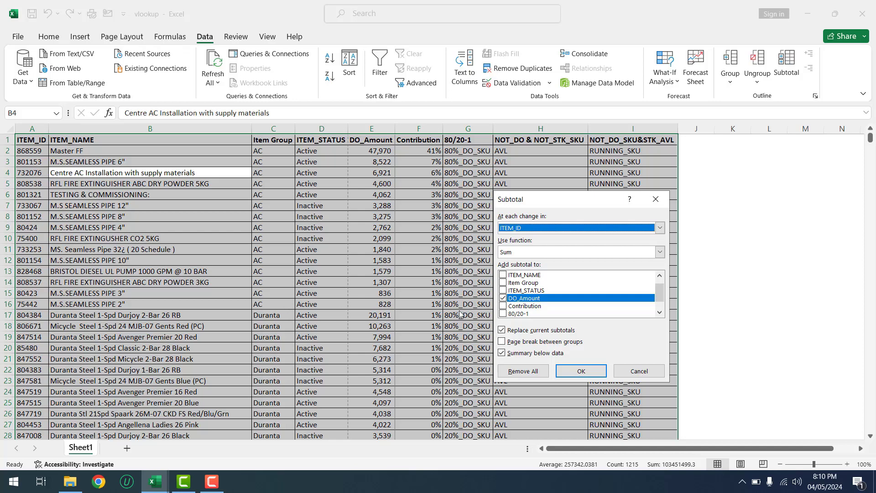
left_click(520, 232)
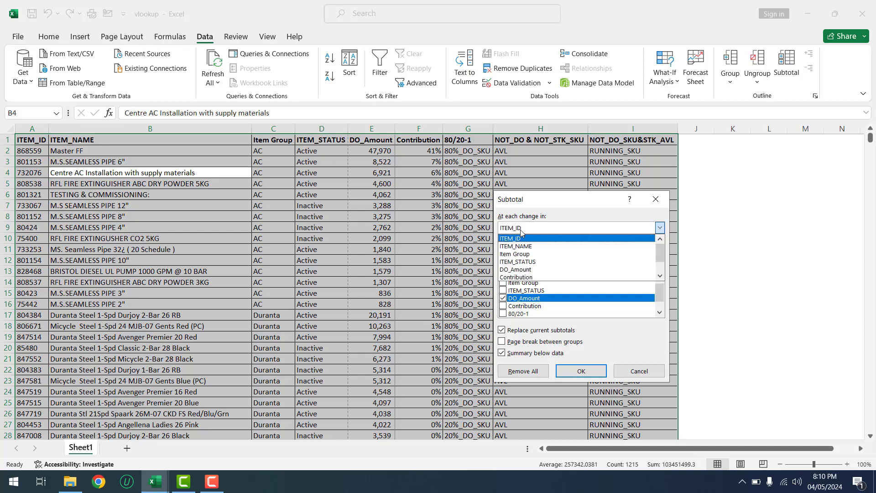
left_click(520, 254)
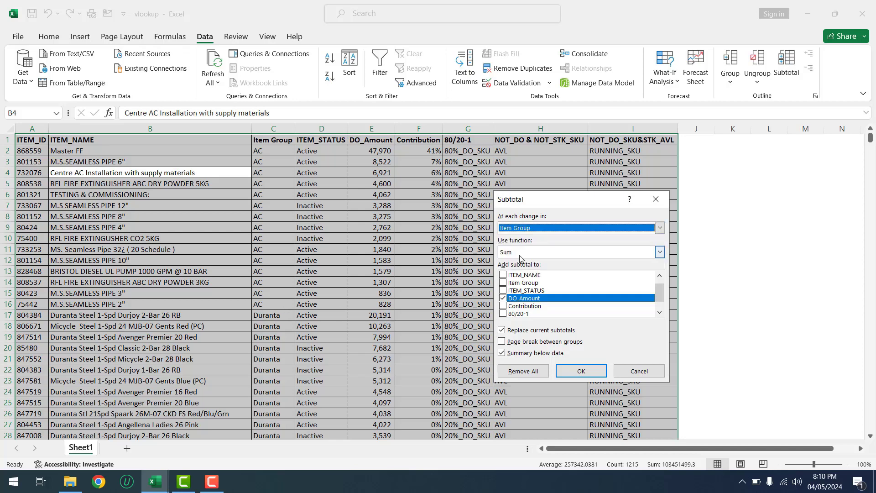
left_click(574, 227)
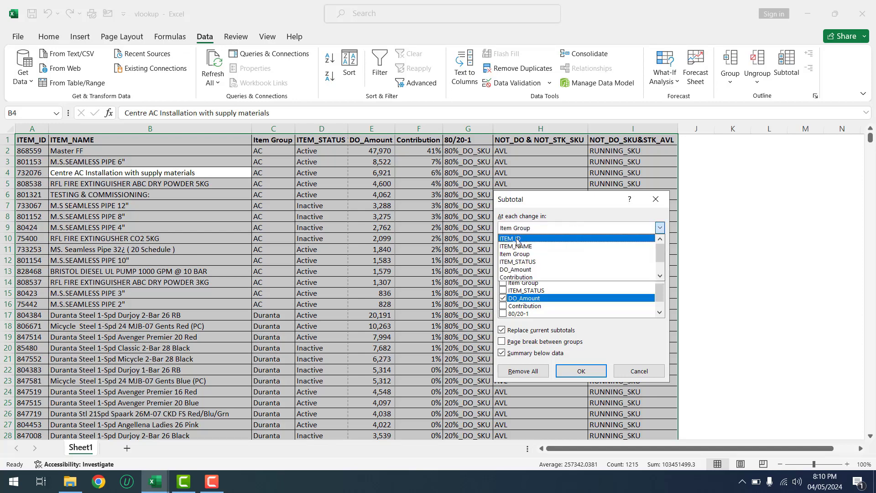
left_click(568, 211)
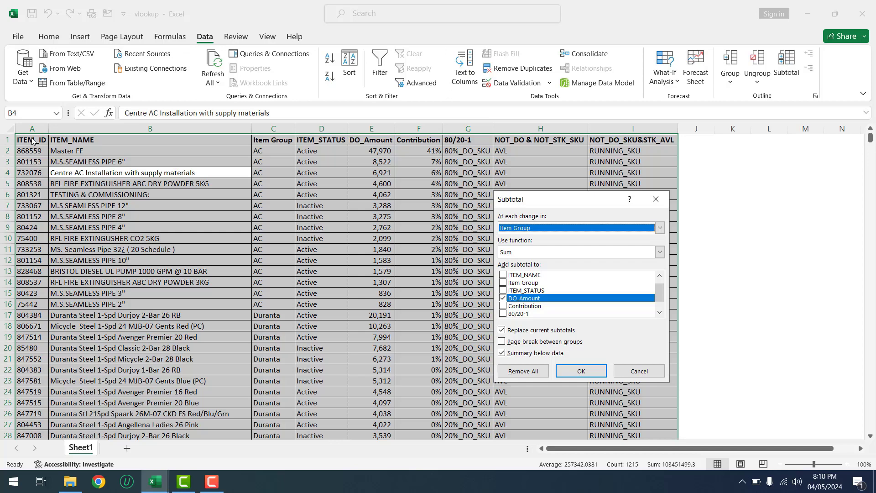
left_click(537, 231)
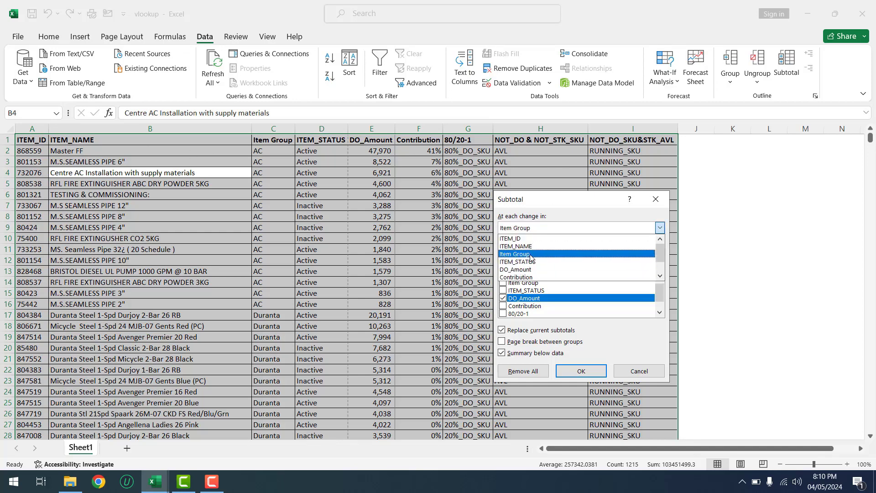
left_click(531, 256)
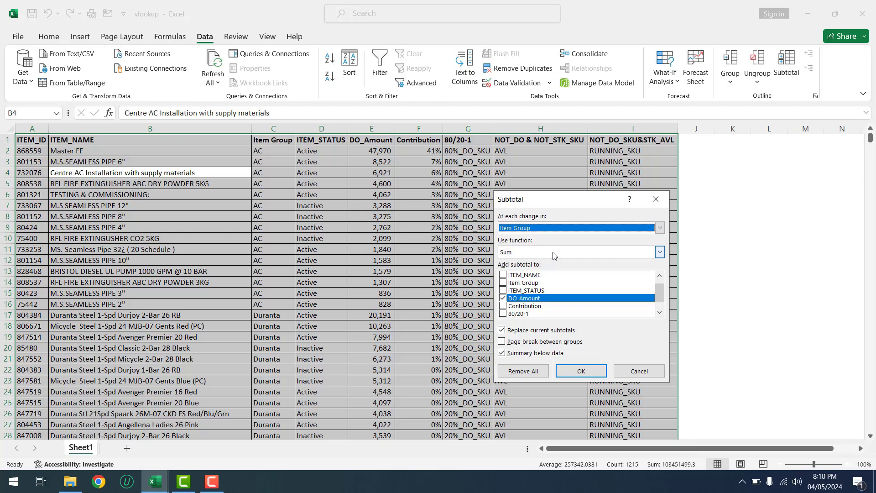
Step: Choose the Sum function for DO_Amount and insert the subtotals into the table
left_click(553, 255)
left_click(554, 255)
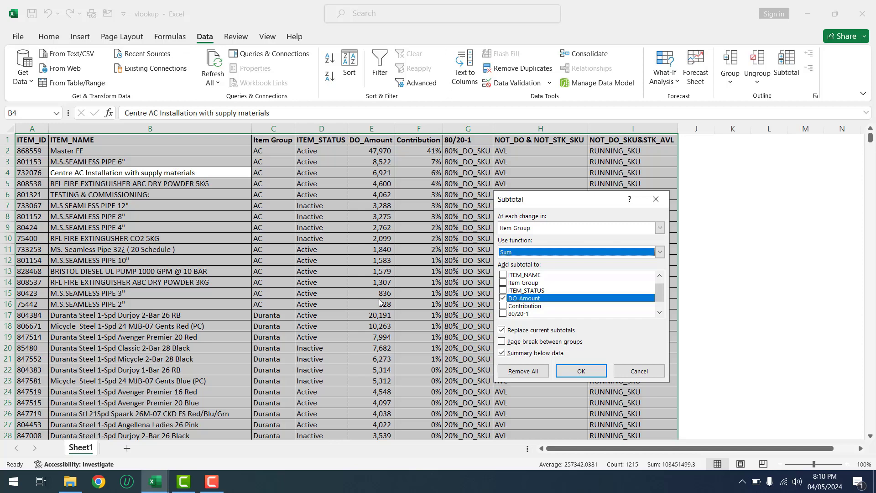
left_click(532, 252)
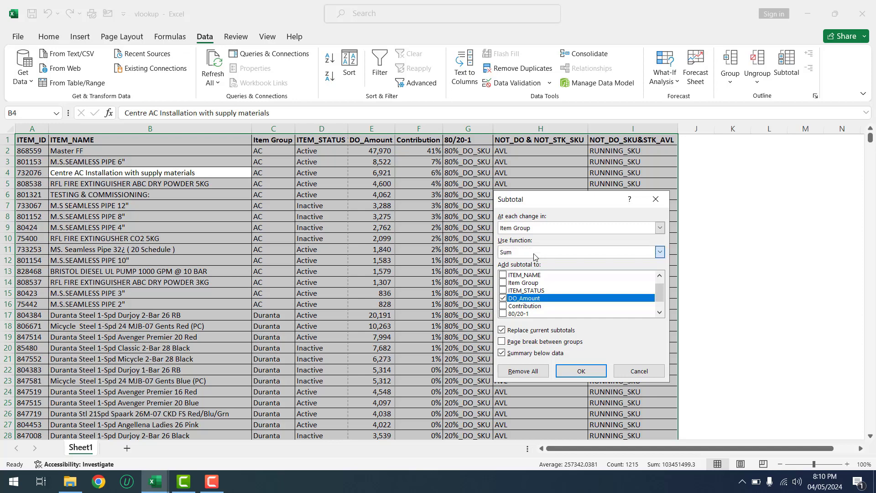
left_click(516, 263)
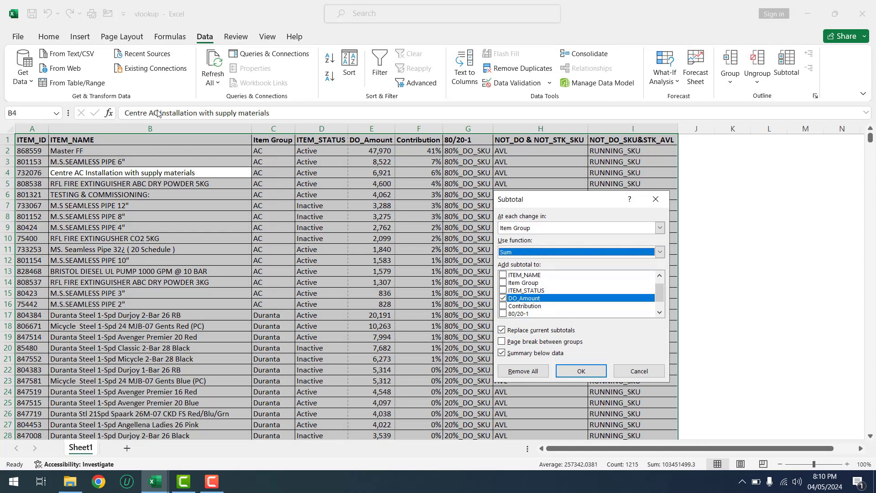
left_click(516, 252)
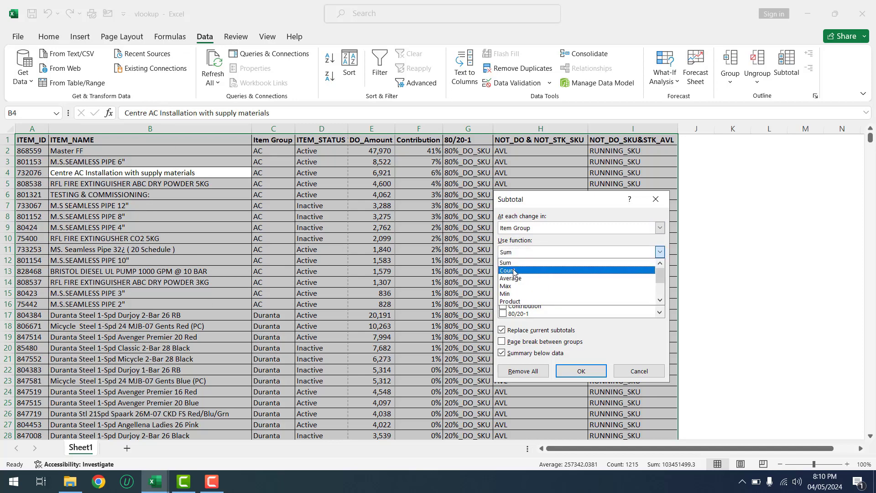
left_click(515, 264)
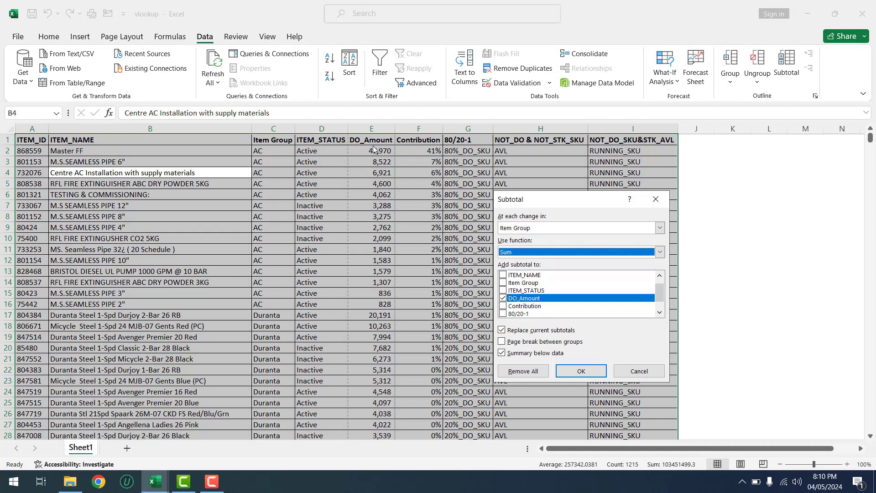
left_click(504, 301)
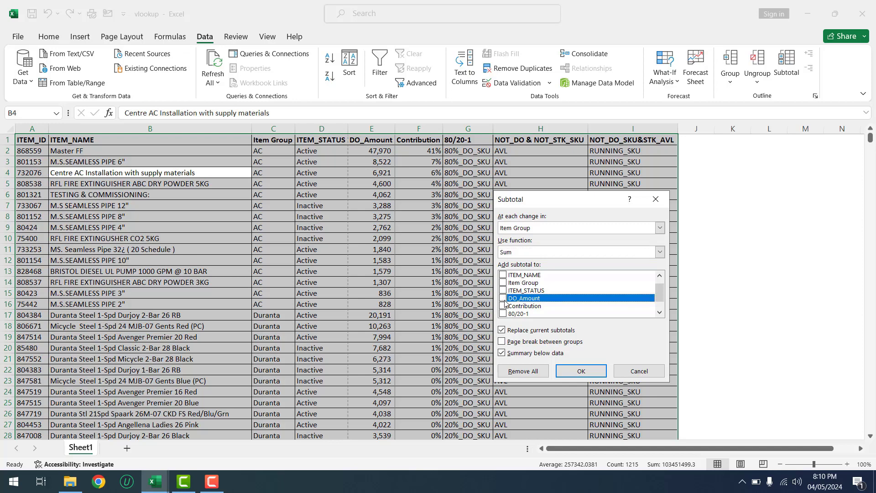
left_click(504, 301)
left_click(584, 371)
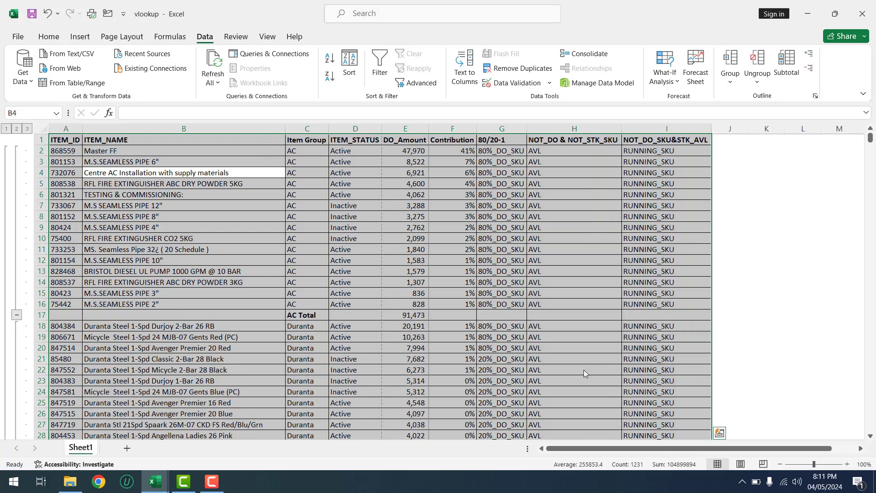
Step: Check the AC Total subtotal in the DO_Amount column against the sum of the AC amounts above it
left_click(403, 337)
left_click(303, 317)
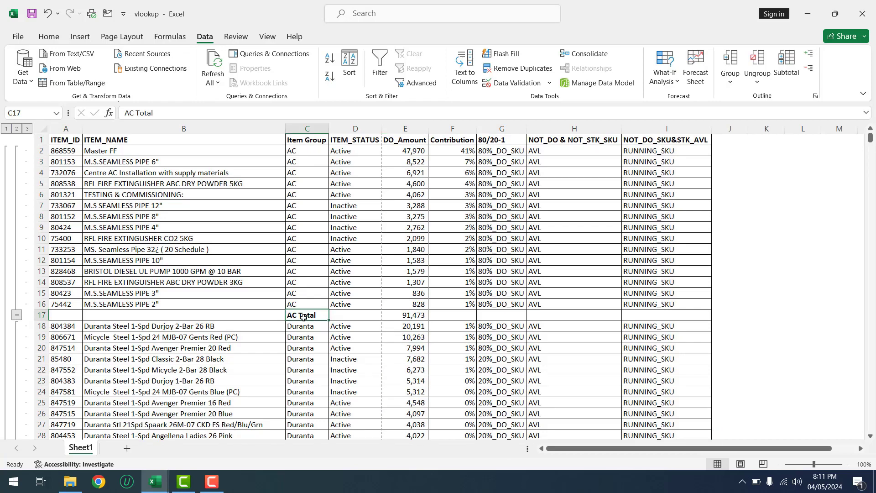
left_click(404, 319)
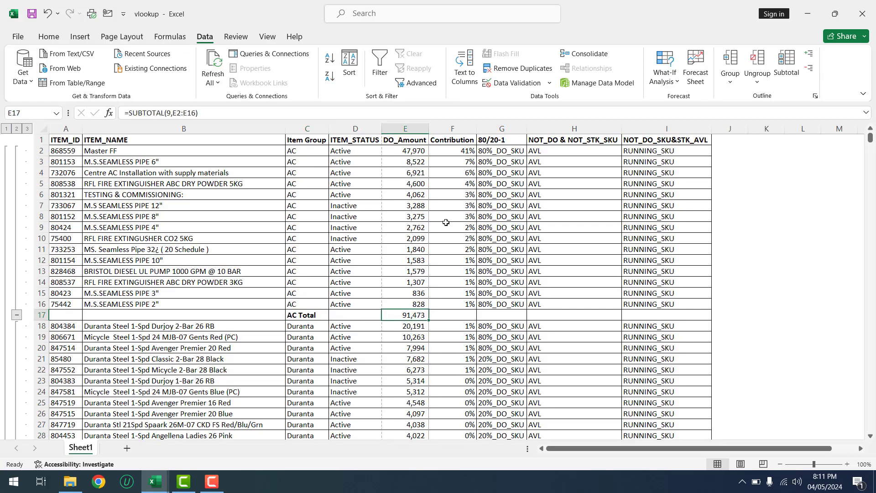
left_click_drag(413, 153, 404, 304)
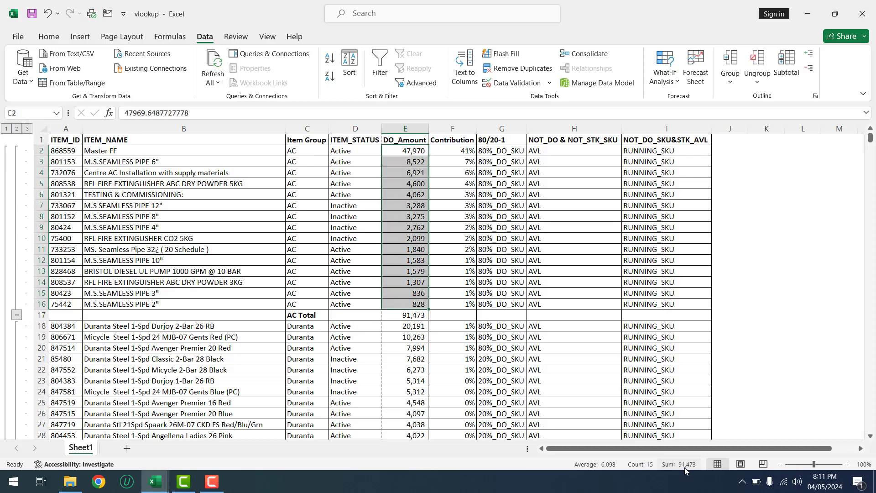
left_click(414, 315)
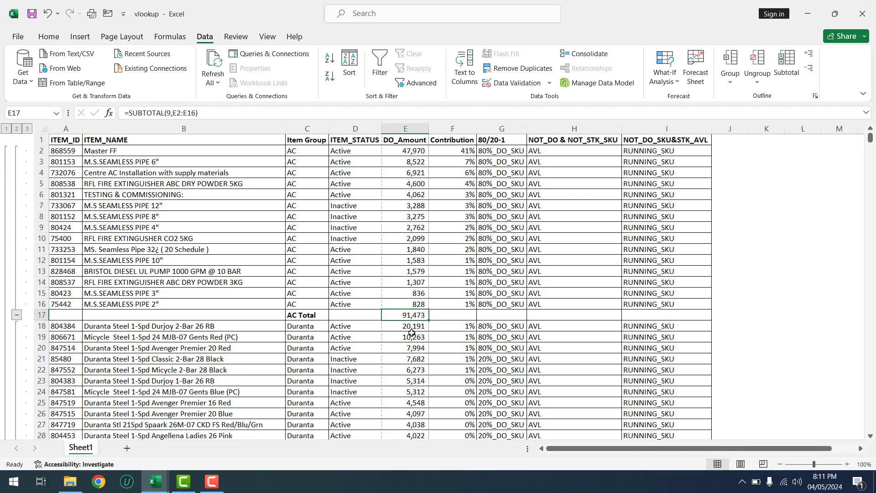
Step: Go down the DO_Amount column to the Duranta Total row and examine its subtotal formula
key("Down")
key("Down")
key("Down")
key("Down")
key("Down")
key("Down")
key("Down")
key("Down")
key("Down")
key("Down")
key("Down")
key("Down")
key("Down")
key("Down")
key("Down")
key("Down")
key("Down")
key("Down")
key("Down")
key("Down")
key("Down")
key("Down")
key("Down")
key("Down")
key("Down")
key("Down")
key("Down")
key("Down")
key("Down")
key("Down")
key("Down")
key("Down")
key("Down")
key("Down")
key("Down")
key("Down")
key("Down")
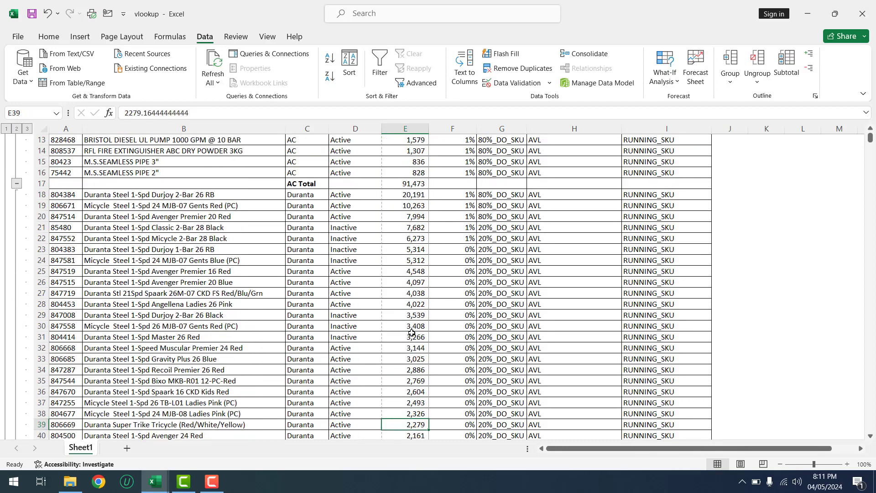
key("Down")
key("Down")
key("Down")
key("Down")
key("Down")
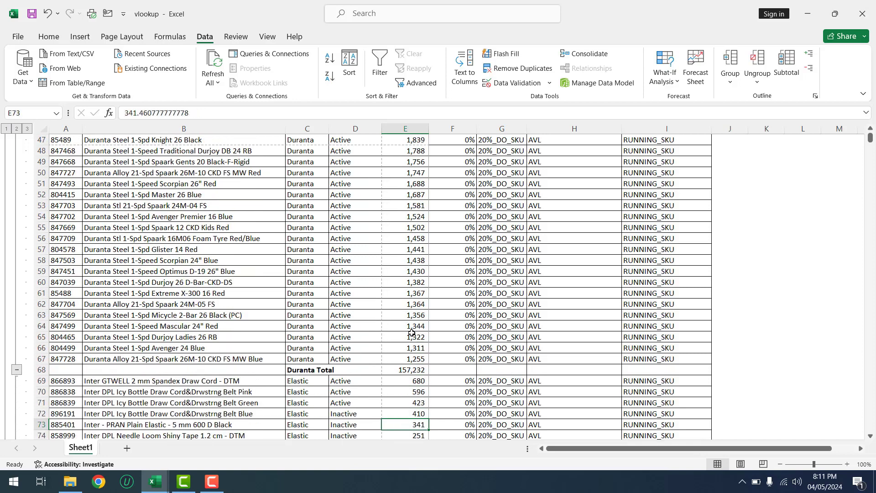
key("Up")
key("Up")
key("Up")
key("Up")
key("Up")
key("Up")
key("Up")
key("Up")
key("Up")
key("Down")
key("Down")
key("Down")
key("Down")
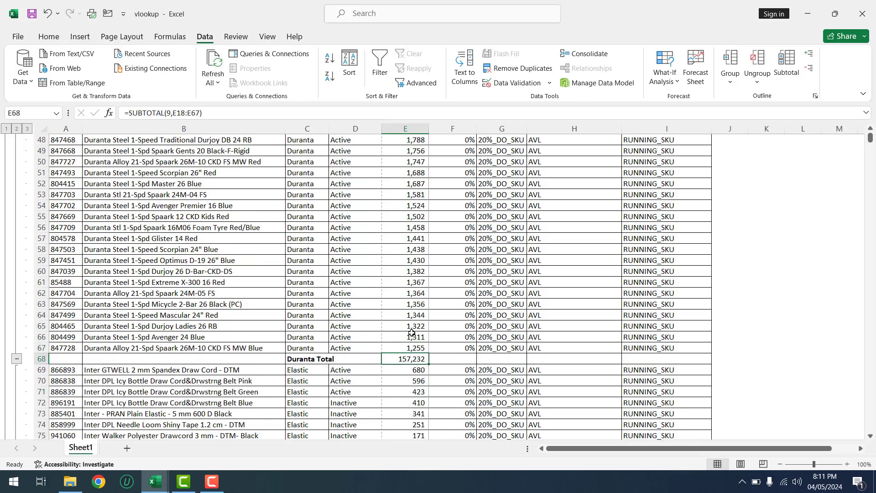
Step: Look down the DO_Amount column past the Elastic Total row into the Power items, and return to the header row
key("Down")
key("Down")
key("Down")
key("Down")
key("Down")
key("Down")
key("Down")
key("Down")
key("Down")
key("Down")
key("Down")
key("Down")
key("Down")
key("Down")
key("Down")
key("Down")
key("Down")
key("Down")
key("Down")
key("Down")
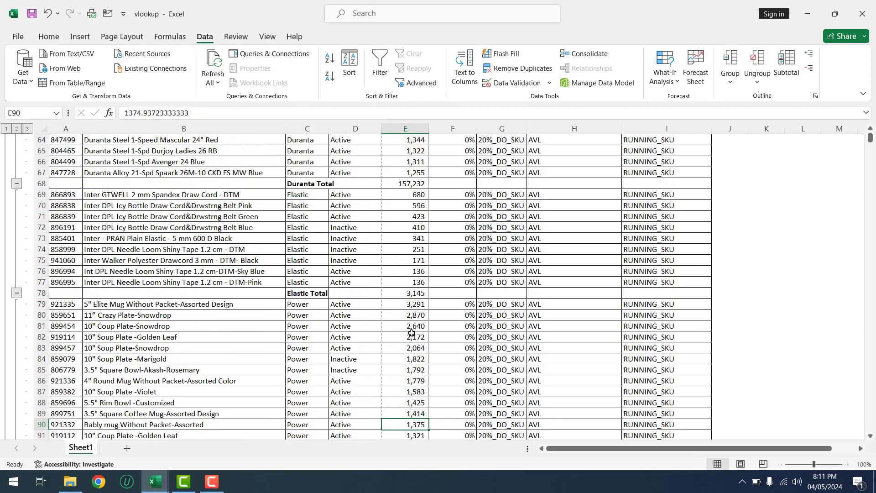
key("Up")
key("Up")
key("Up")
key("Up")
key("Up")
key("Up")
key("Up")
key("Up")
key("Up")
key("Up")
key("Up")
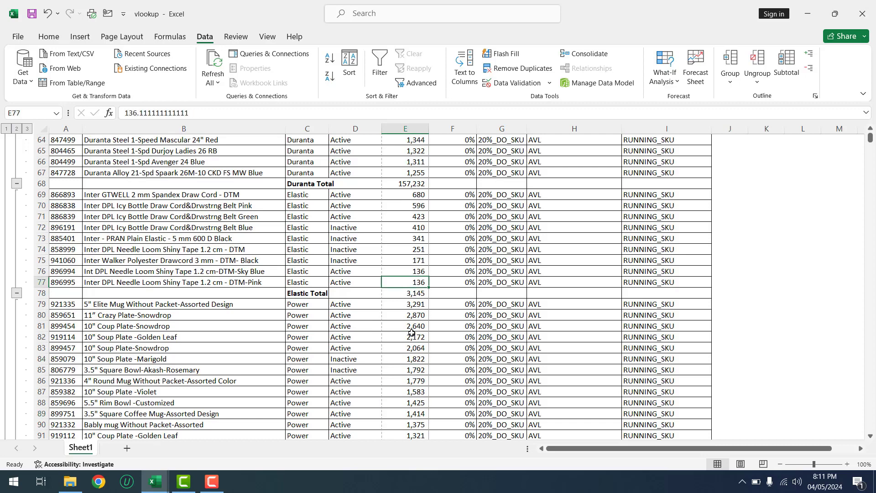
key("ctrl+Up")
key("Left")
key("Left")
key("Left")
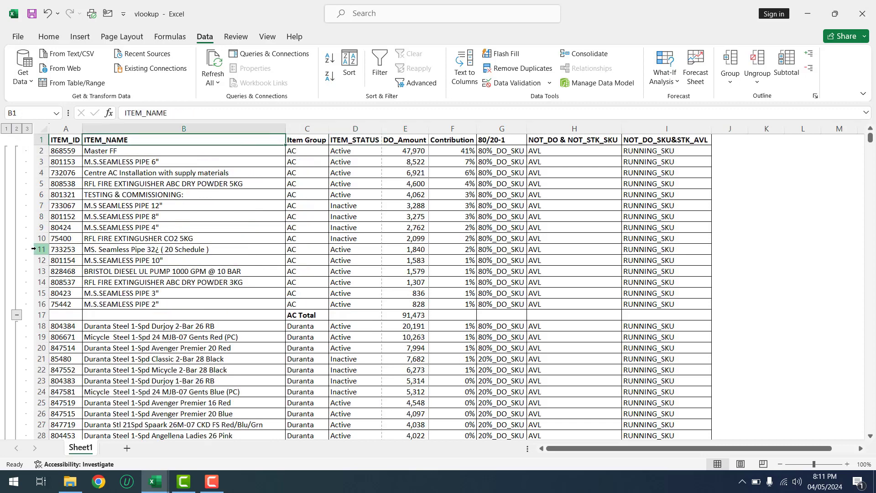
Step: Collapse the outline to level 1 and examine the Grand Total formula in the DO_Amount column
left_click(7, 130)
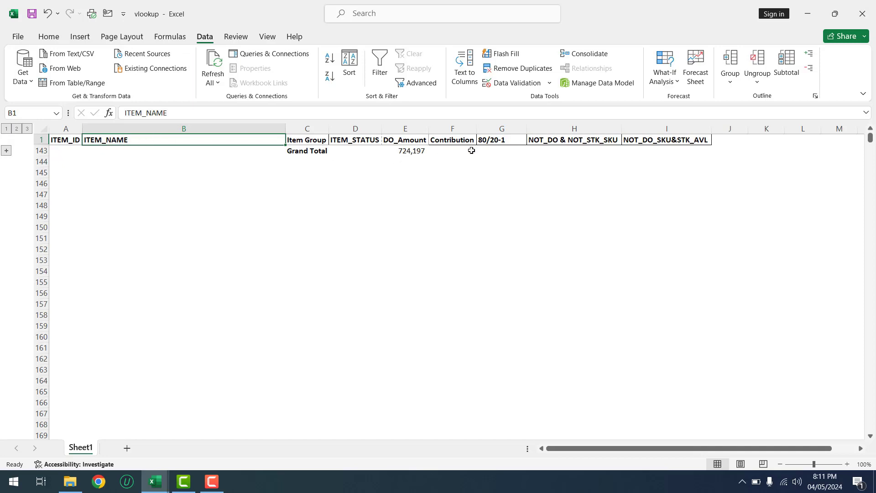
left_click(405, 154)
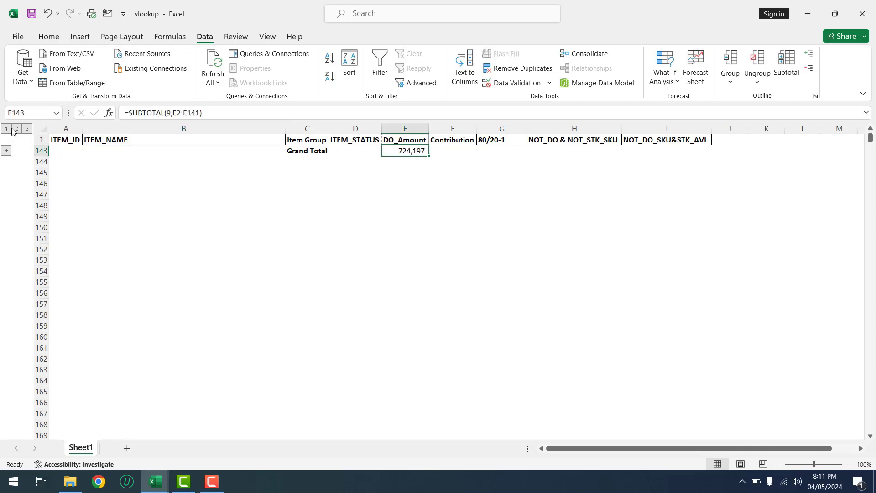
left_click(6, 151)
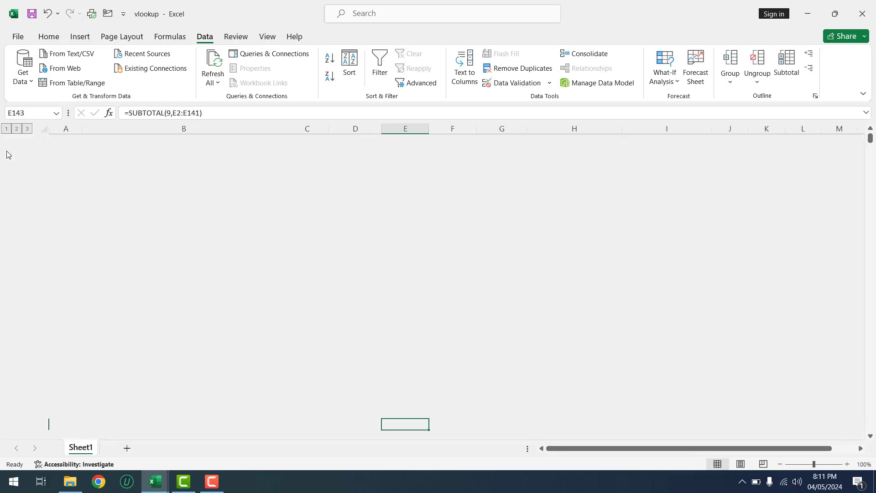
Step: Show only the group totals at outline level 2 and autofit the width of the Item Group column
left_click(16, 129)
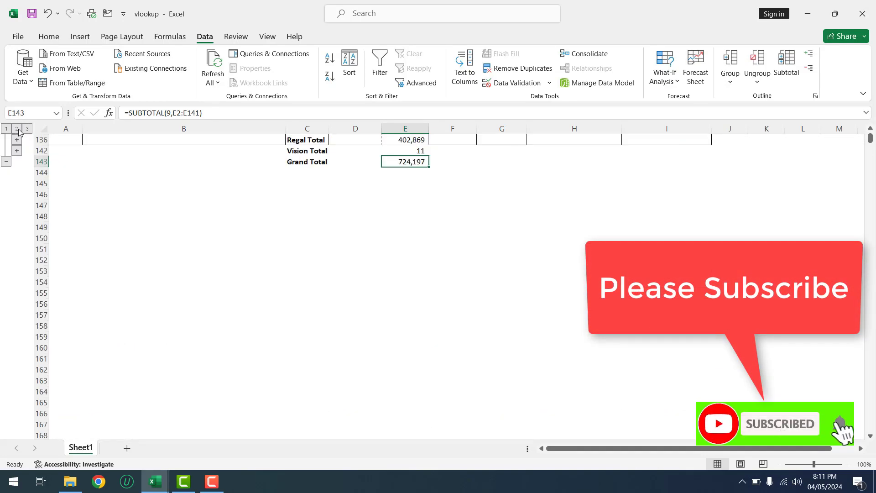
left_click(871, 130)
left_click(871, 130)
left_click(871, 130)
left_click(870, 130)
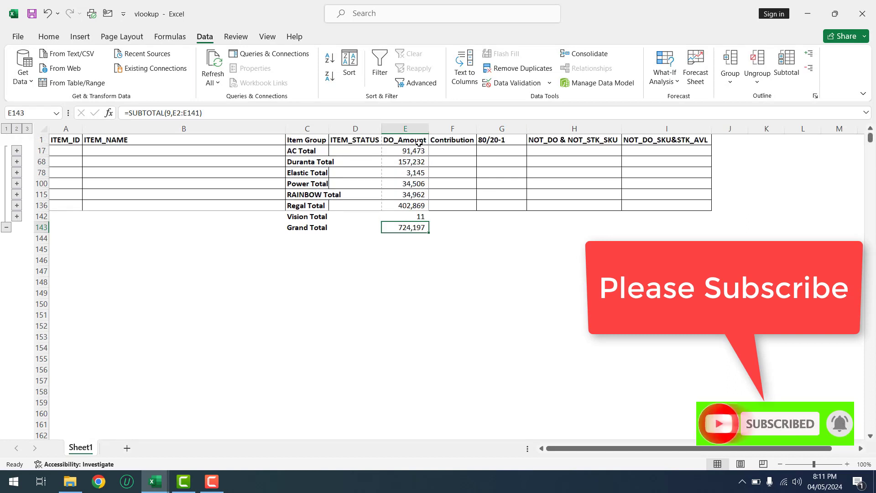
double_click(329, 128)
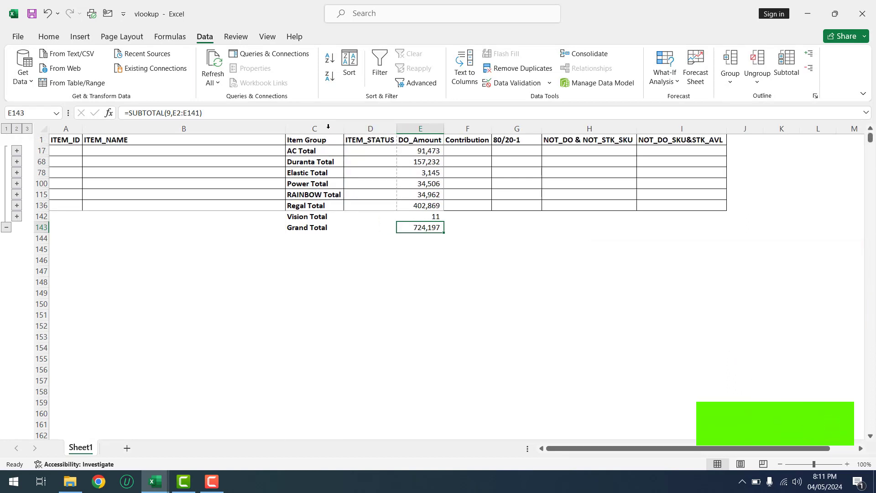
Step: Examine the DO_Amount subtotals for AC, Duranta and Elastic and the Grand Total in the collapsed table
left_click(316, 151)
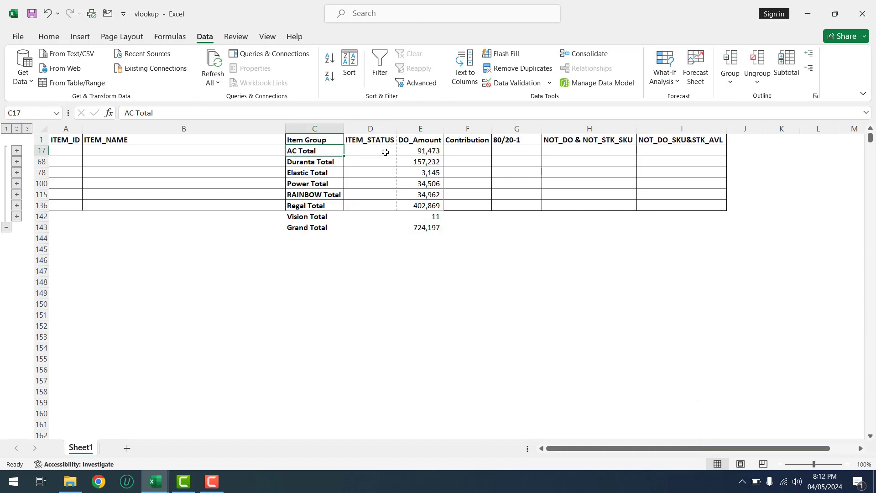
key("Right")
key("Right")
left_click(416, 162)
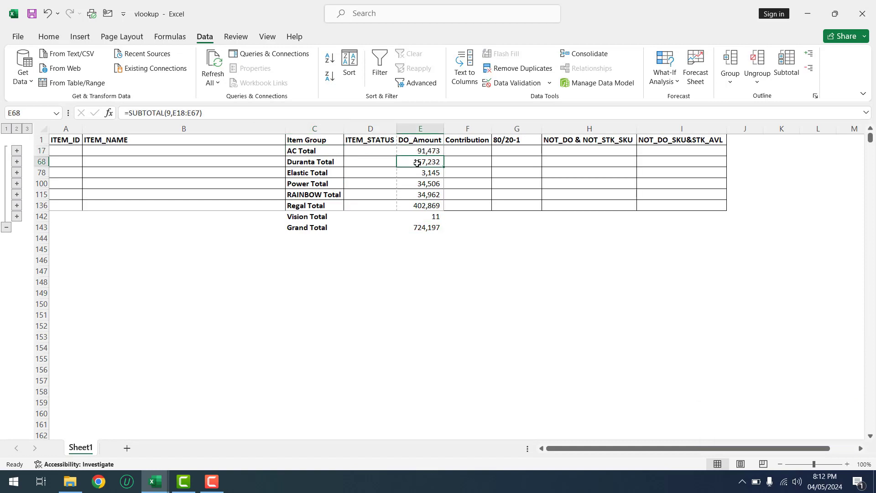
left_click(311, 174)
left_click(436, 173)
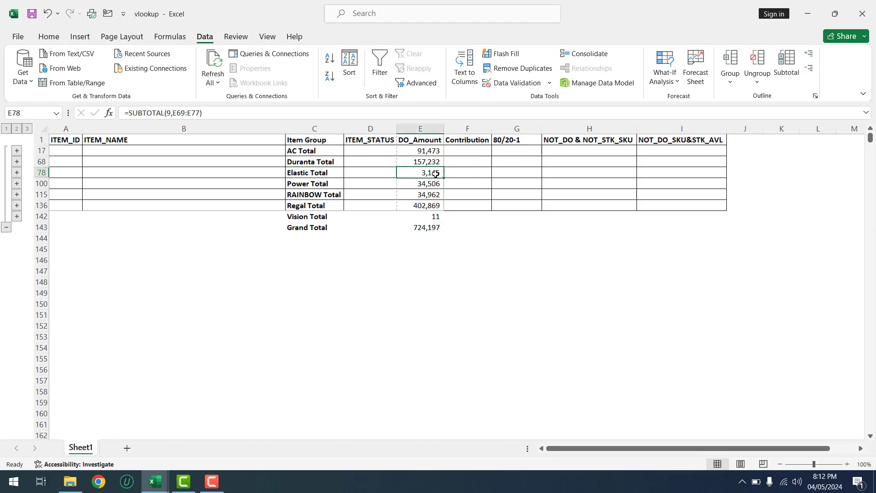
left_click(434, 228)
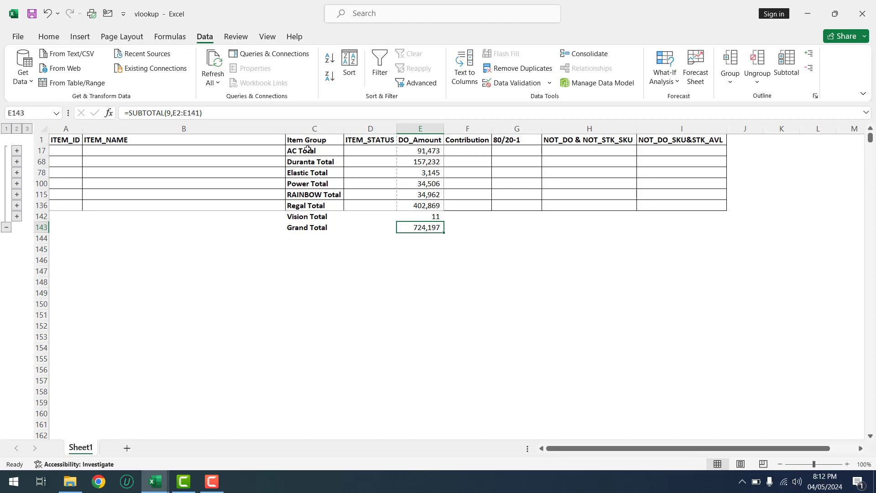
Step: Select only the visible DO_Amount totals from AC Total to Grand Total and make them bold
left_click_drag(308, 150, 423, 227)
left_click(414, 152)
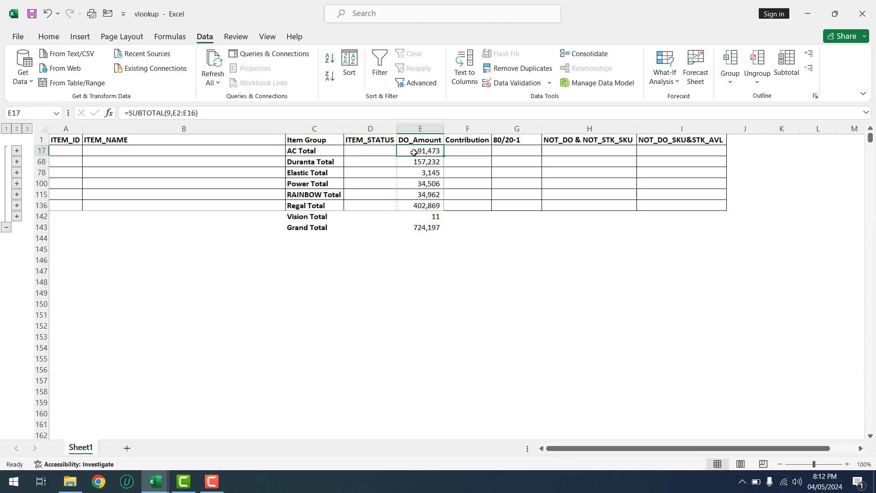
left_click_drag(414, 152, 413, 228)
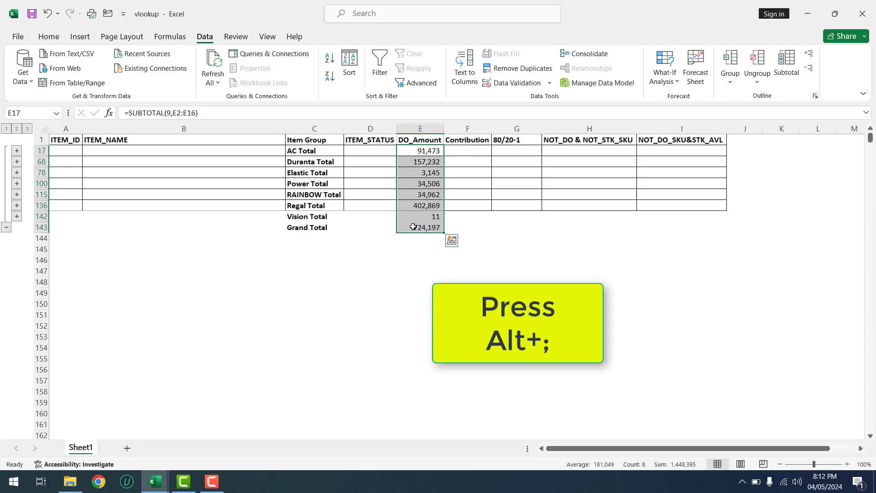
key("alt+semicolon")
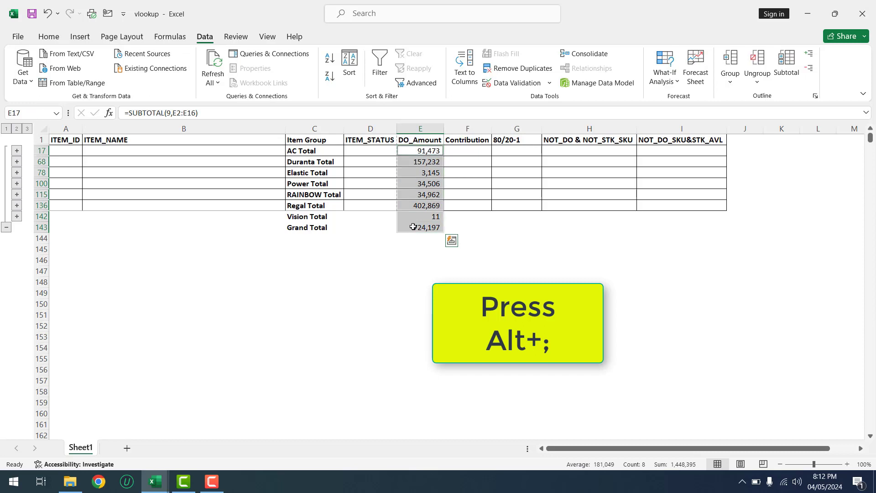
key("ctrl+b")
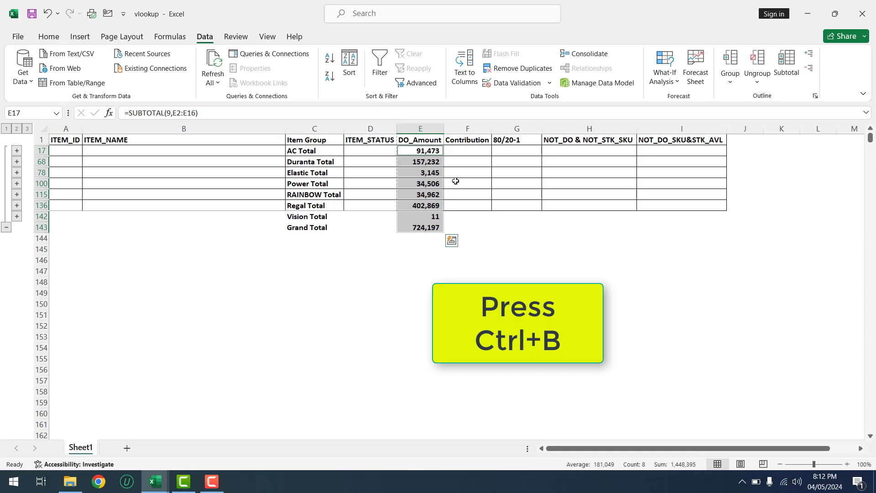
left_click(51, 36)
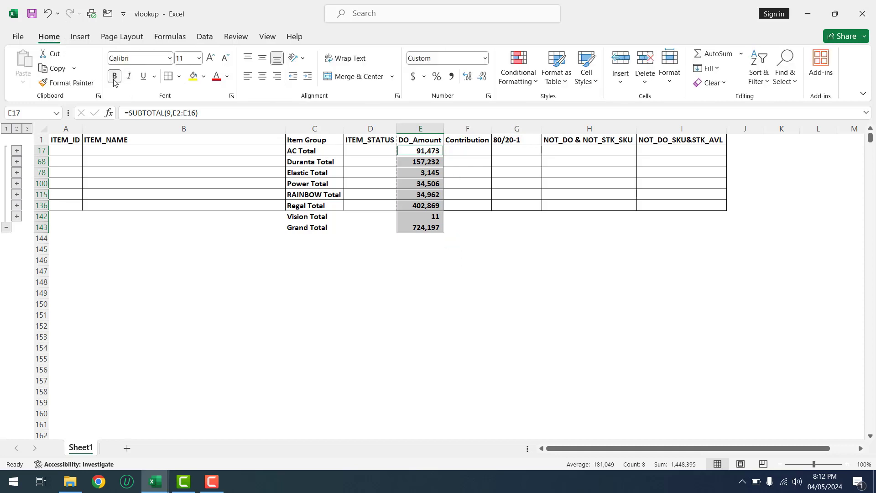
left_click(422, 206)
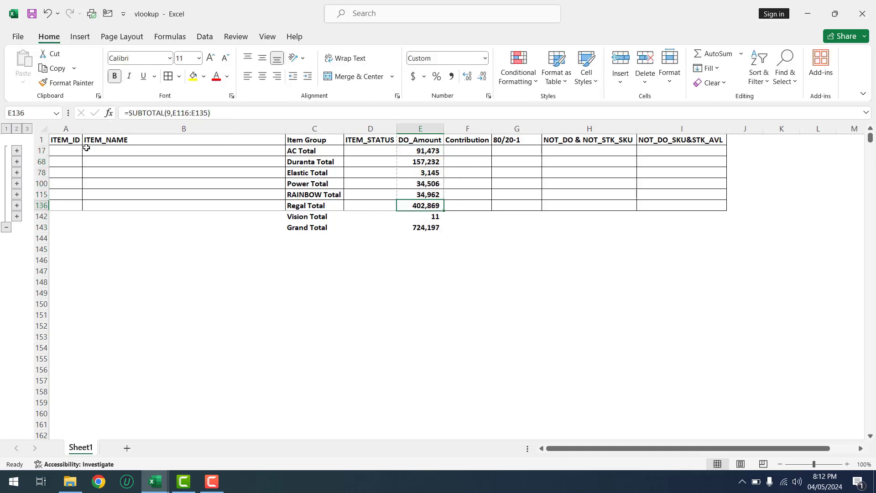
Step: Show all detail rows at outline level 3 and check the formatting of the AC Total label and amount
left_click(27, 130)
left_click(426, 316)
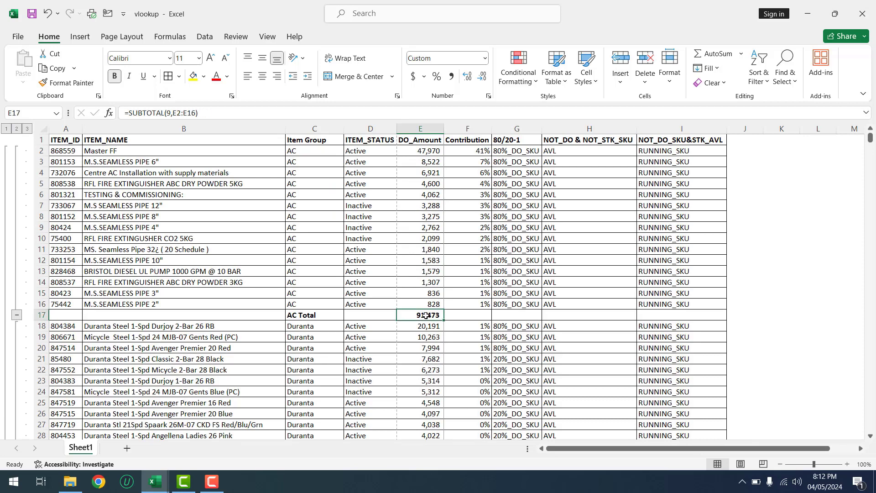
left_click(293, 315)
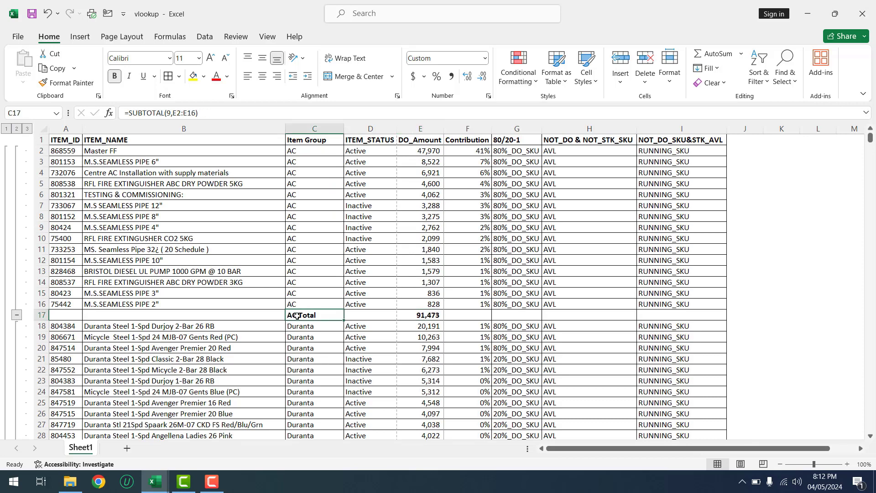
left_click(418, 316)
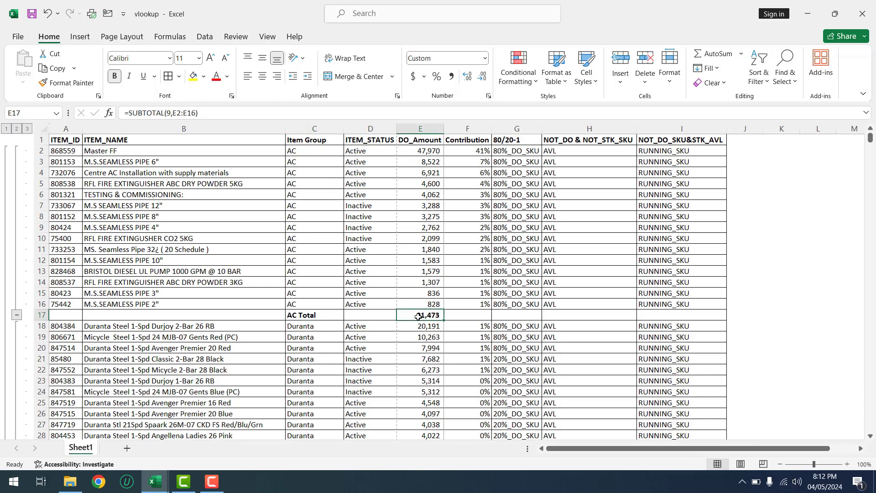
Step: Collapse the outline back to the group totals and expand only the Duranta group's rows
left_click(17, 129)
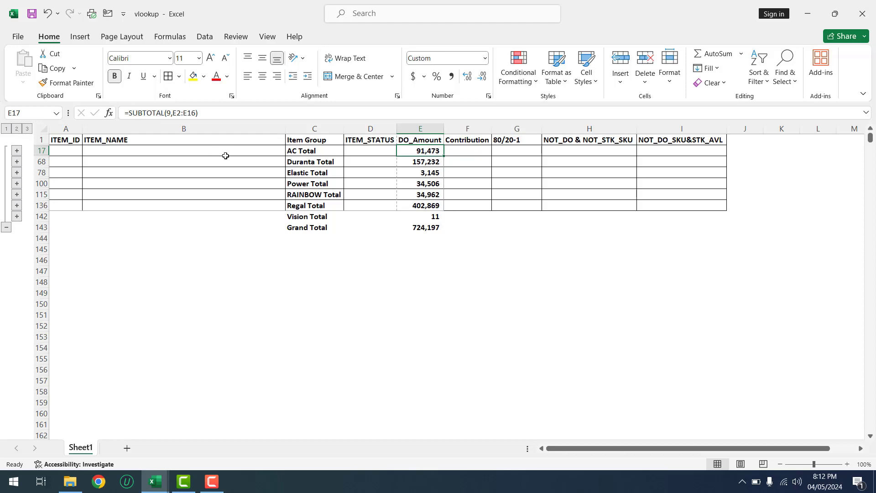
left_click(317, 161)
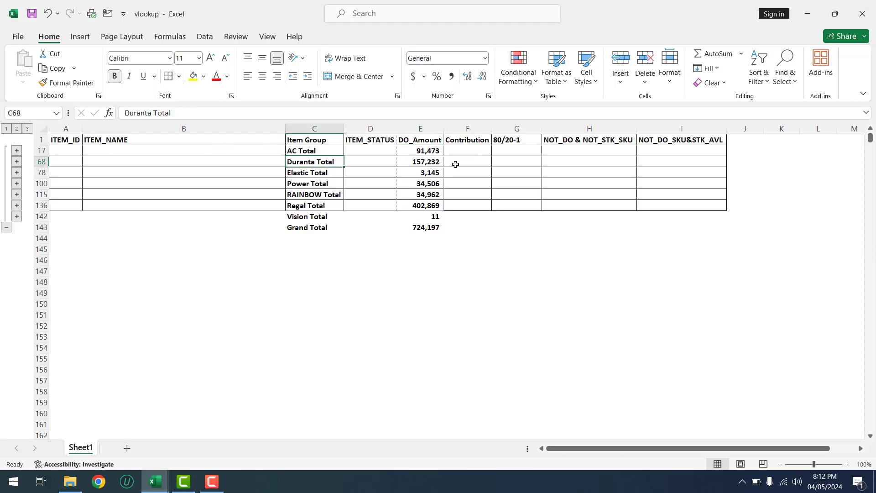
left_click(16, 162)
left_click(391, 253)
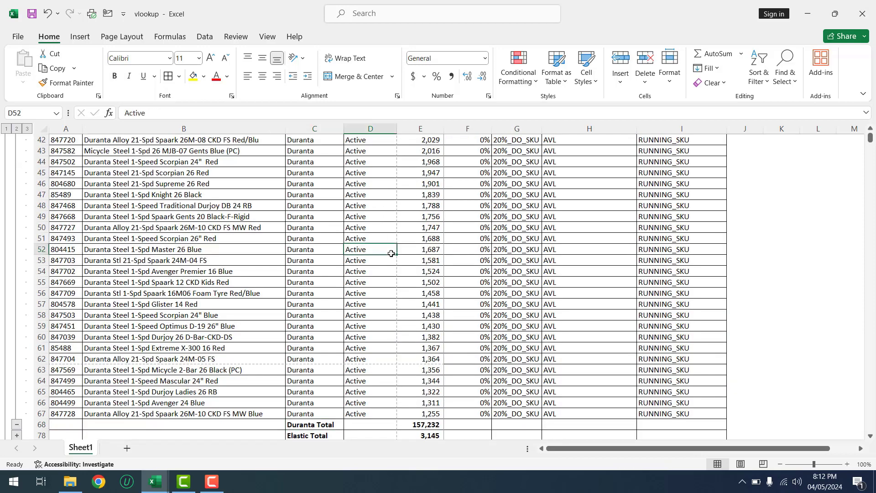
Step: Review the expanded Duranta rows from the AC Total row down to the remaining group totals
key("Up")
key("Up")
key("Up")
key("Up")
key("Up")
key("Up")
key("Up")
key("Up")
key("Up")
key("Up")
key("Up")
key("Up")
key("Up")
key("Up")
key("Up")
key("Up")
key("Up")
key("Up")
key("Up")
key("Up")
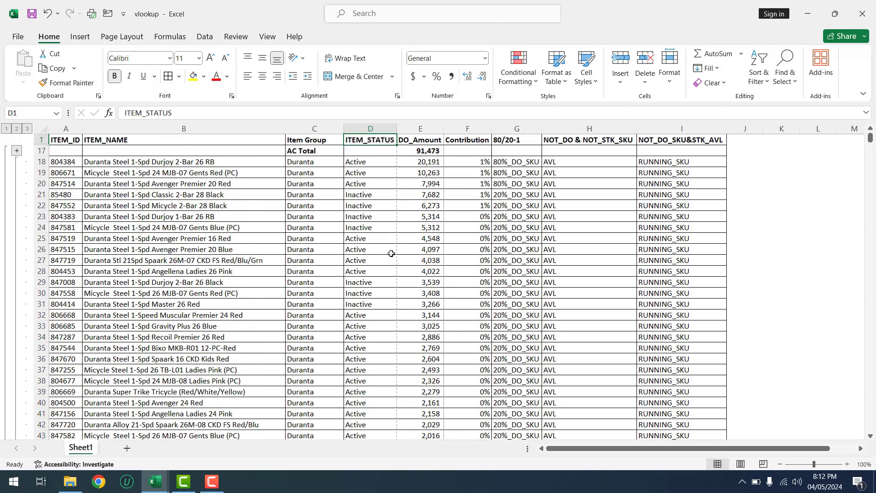
key("Down")
key("Left")
key("Left")
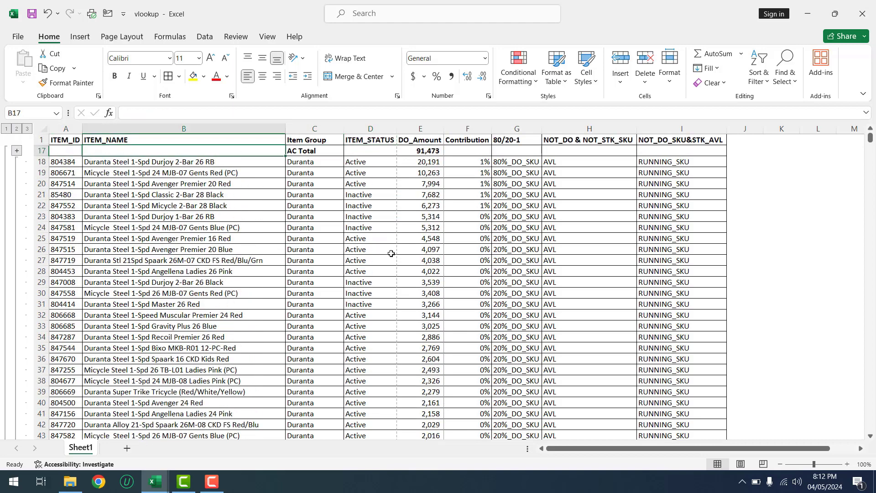
key("Right")
key("Right")
key("Right")
key("Down")
key("Down")
key("Down")
key("Down")
key("Down")
key("Down")
key("Down")
key("Down")
key("Down")
key("Down")
key("Down")
key("Down")
key("Down")
key("Down")
key("Down")
key("Down")
key("Down")
key("Down")
key("Down")
key("Down")
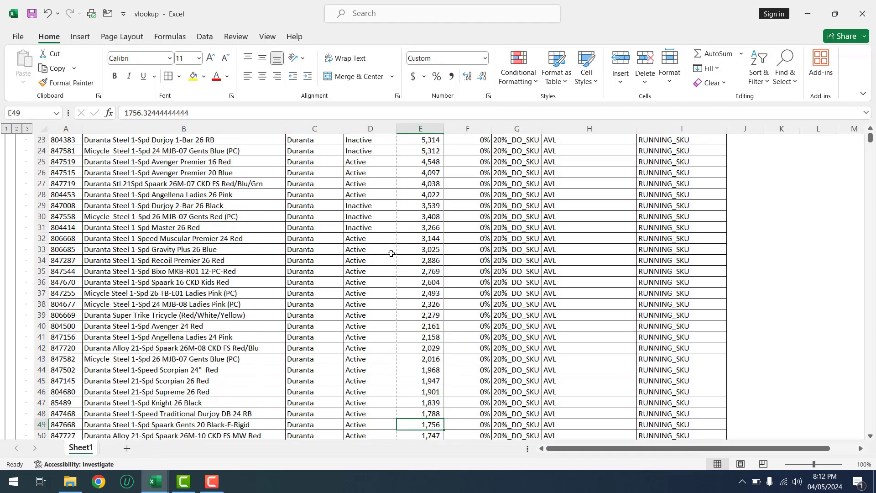
key("Down")
key("Down")
key("Down")
key("Down")
key("Down")
key("Down")
key("Down")
key("Down")
key("Down")
key("Down")
key("Down")
key("Down")
key("Down")
key("Down")
key("Down")
key("Down")
key("Down")
key("Down")
key("Down")
key("Down")
key("Up")
key("Up")
key("Up")
key("Up")
key("Up")
key("Up")
key("Up")
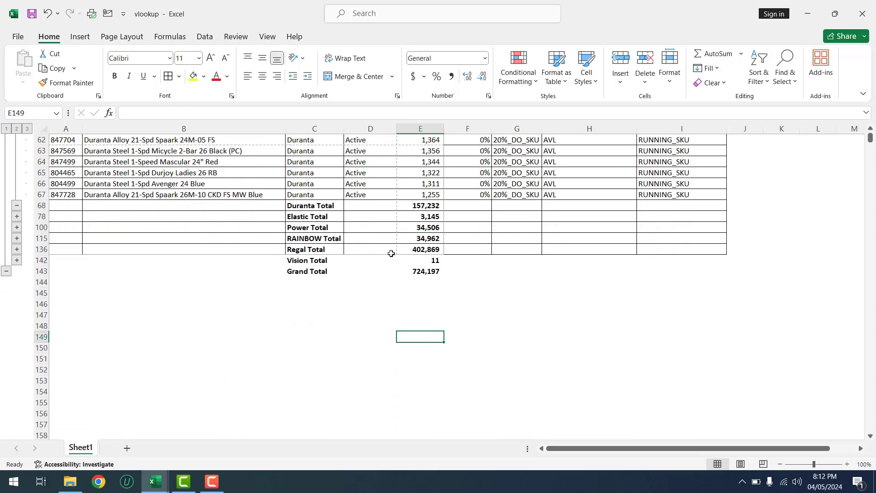
key("Up")
key("Up")
key("Up")
key("Up")
key("Up")
key("Up")
key("Up")
key("Up")
key("Up")
key("Up")
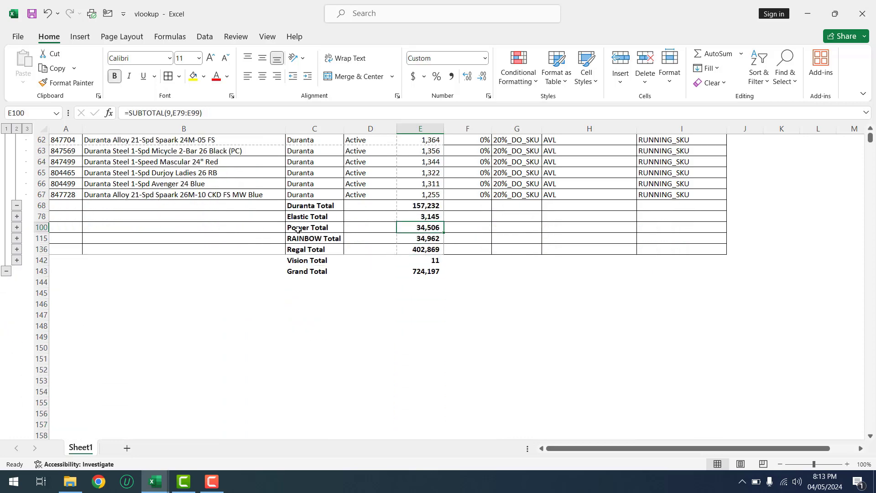
Step: Expand the Power group to view its items, and collapse both the Duranta and Power groups again
left_click(297, 230)
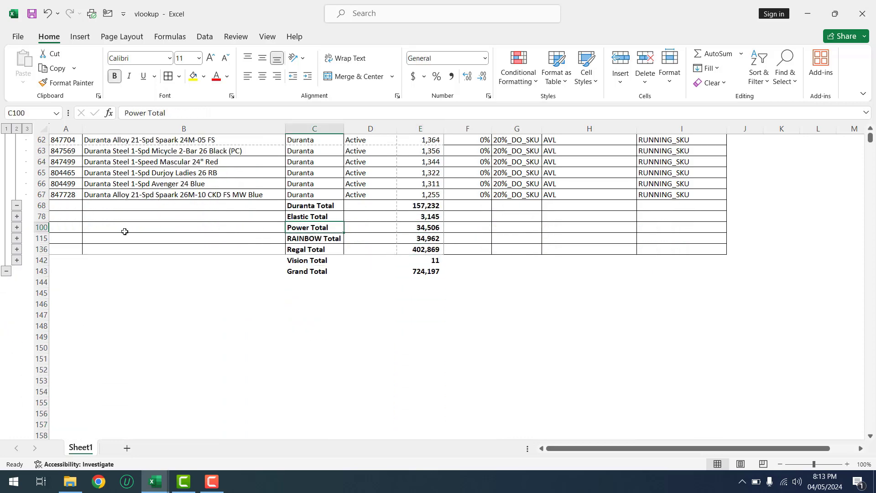
left_click(17, 227)
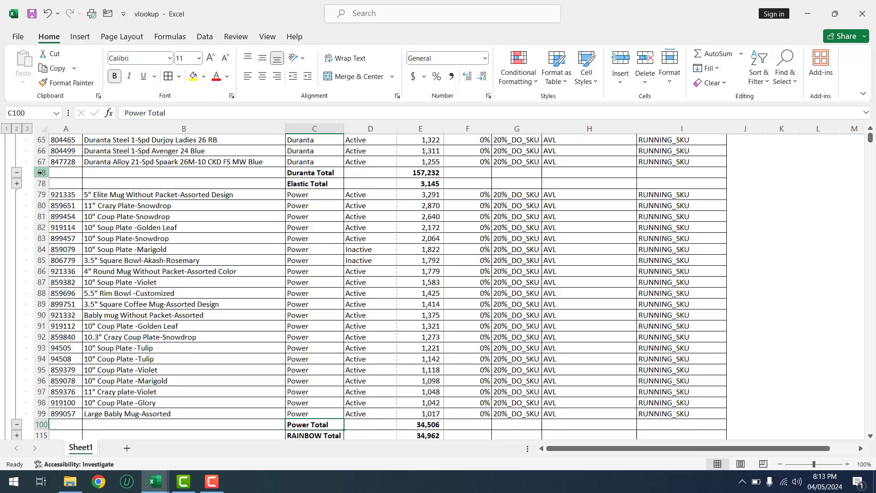
left_click(17, 174)
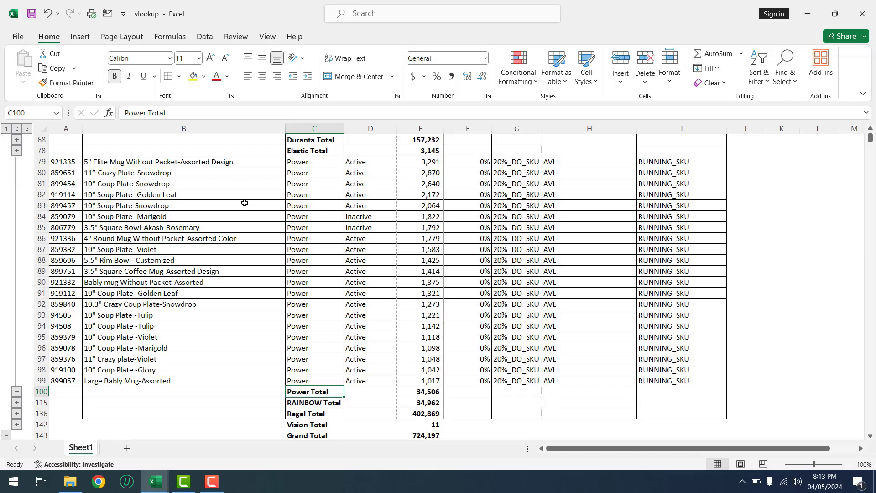
left_click(323, 211)
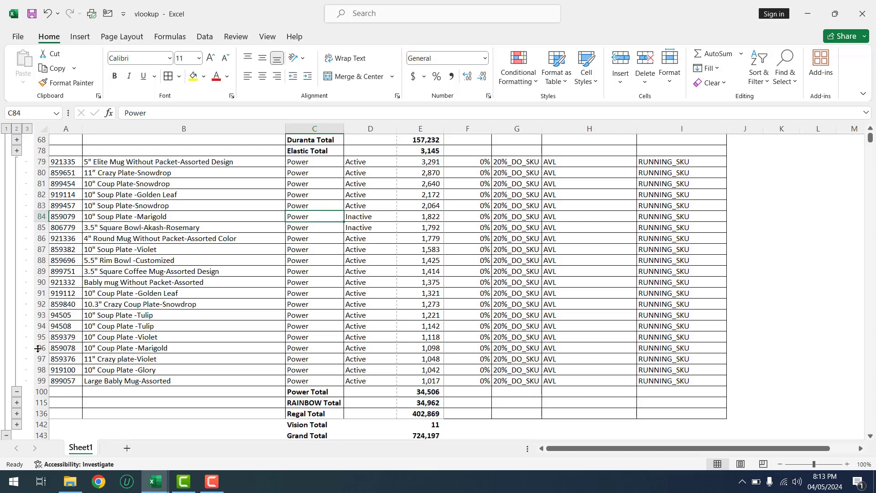
left_click(17, 392)
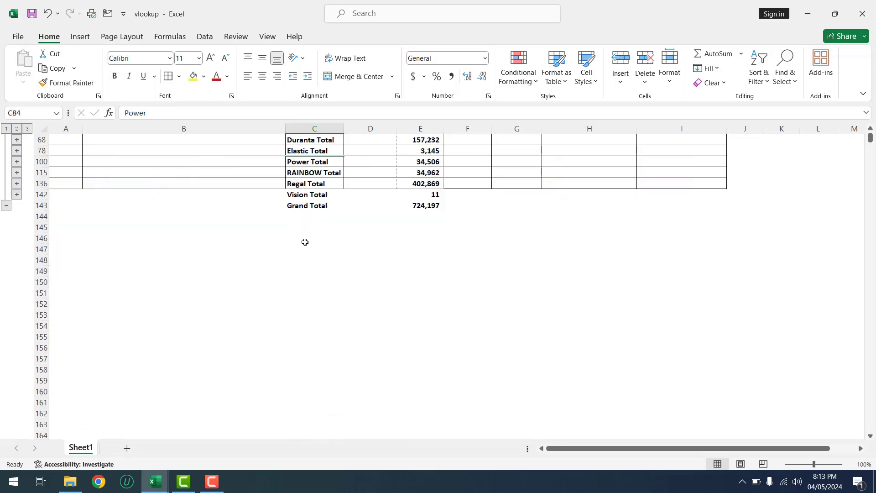
Step: Look through the collapsed group totals, show all detail rows at outline level 3, and go to the ITEM_NAME header
left_click(322, 181)
key("Up")
key("Up")
key("Up")
key("Up")
key("Up")
key("Up")
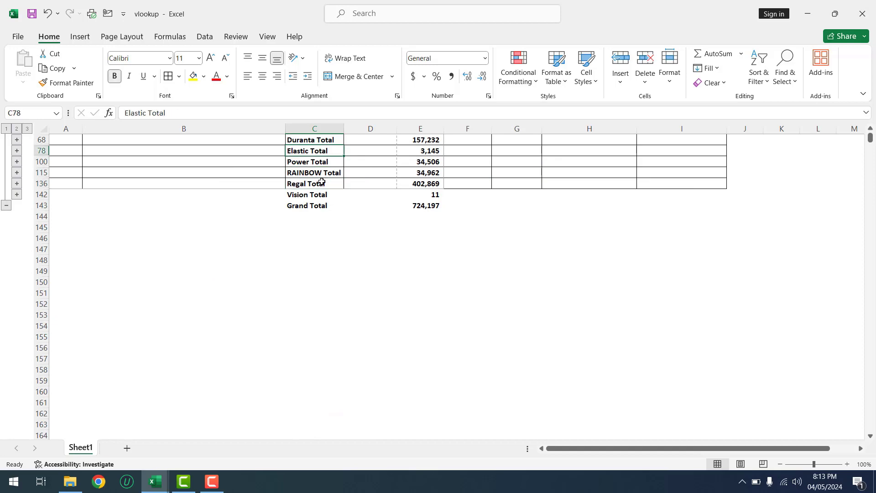
left_click(26, 133)
left_click(284, 194)
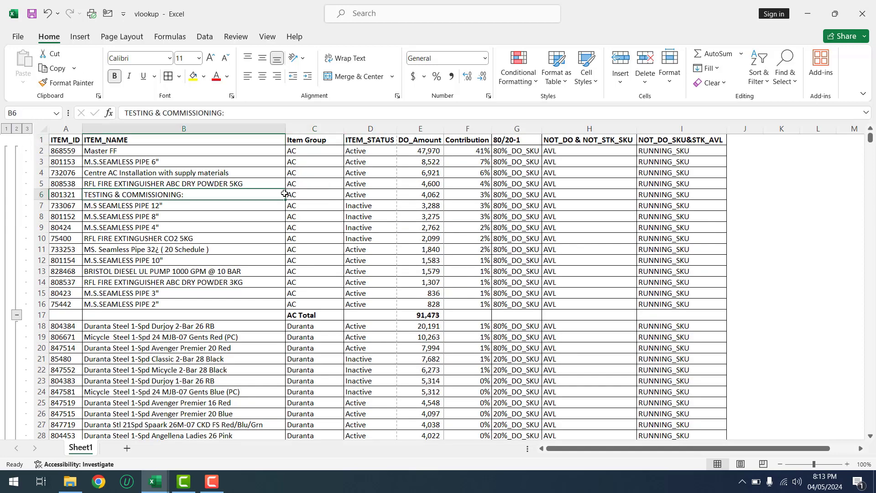
key("Up")
key("Up")
key("Up")
key("Up")
key("Up")
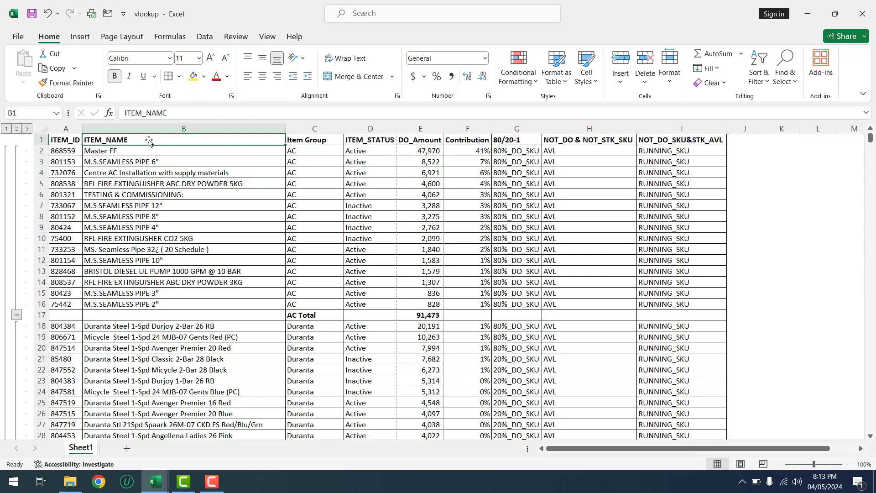
Step: Switch the outline through level 1 for the grand total, level 2 for group totals, and level 3 for all details
left_click(6, 130)
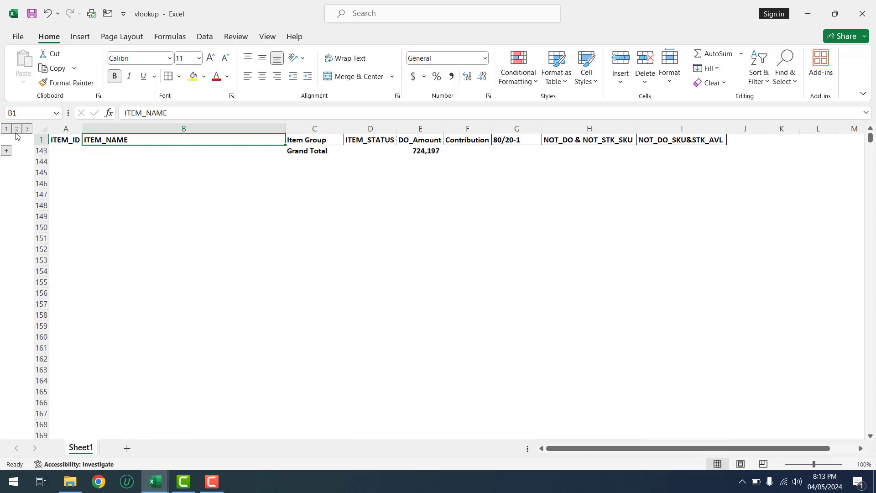
left_click(16, 130)
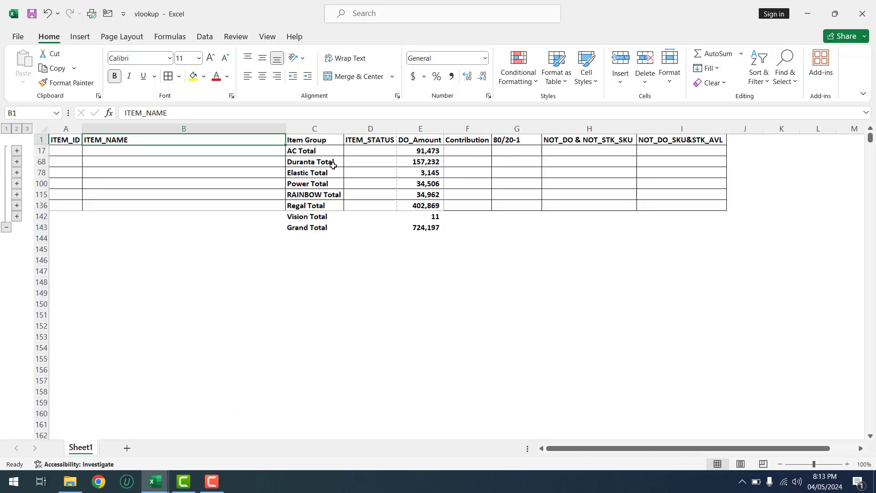
left_click(27, 130)
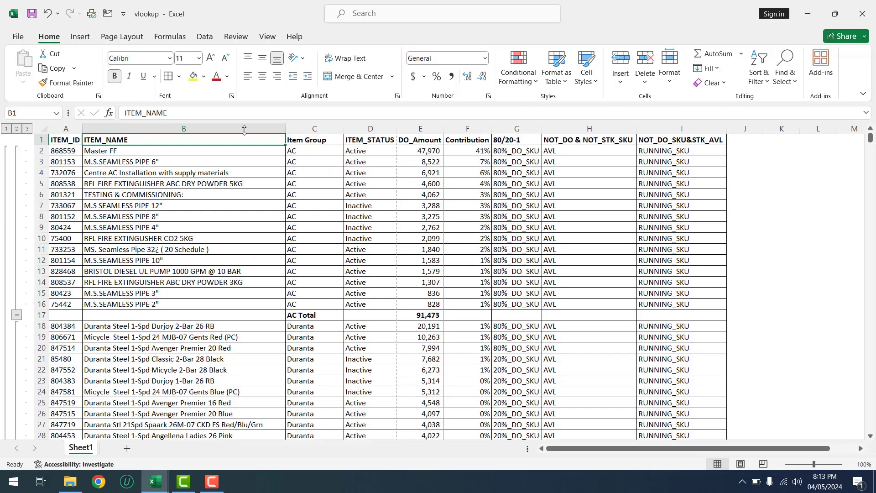
Step: Inspect the subtotal formula in the AC Total row's DO_Amount cell
left_click(314, 220)
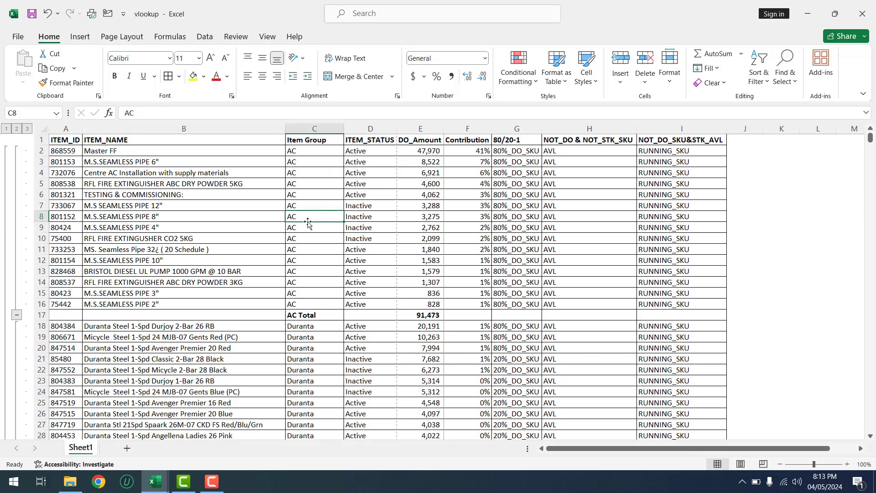
left_click(109, 312)
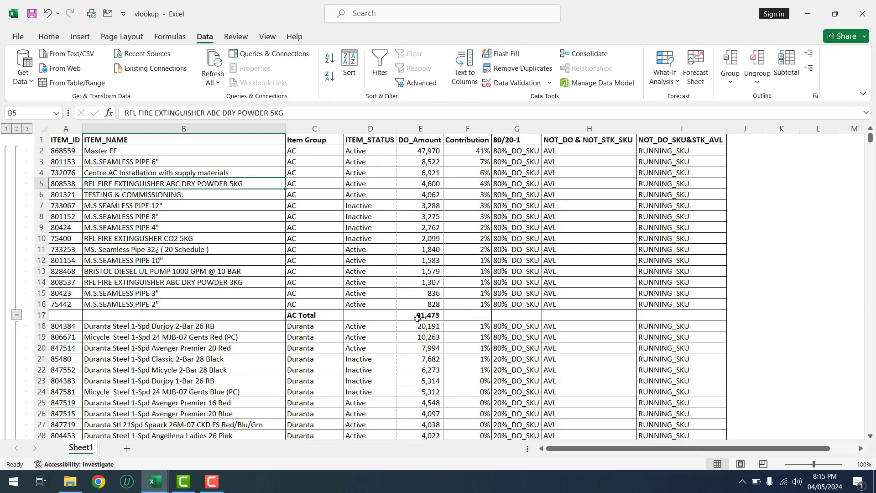
left_click(418, 315)
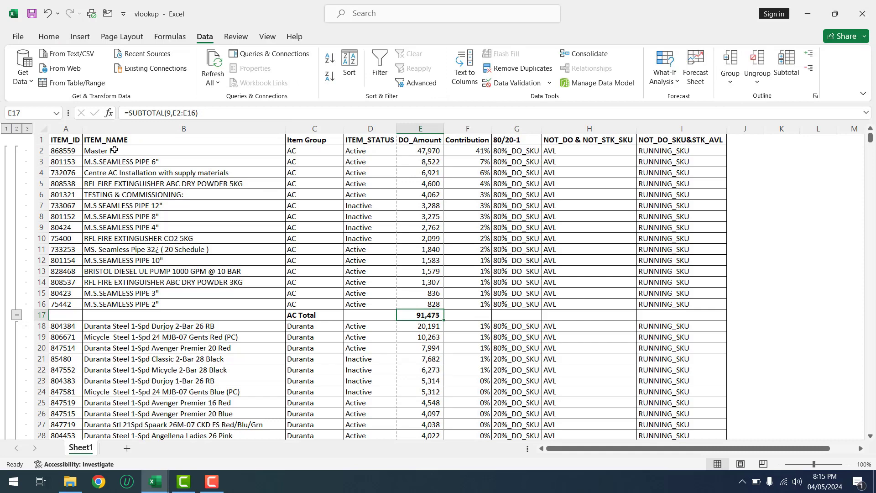
Step: Replace the table's DO_Amount Sum subtotals with a Count of ITEM_NAME at each change in Item Group
left_click(122, 300)
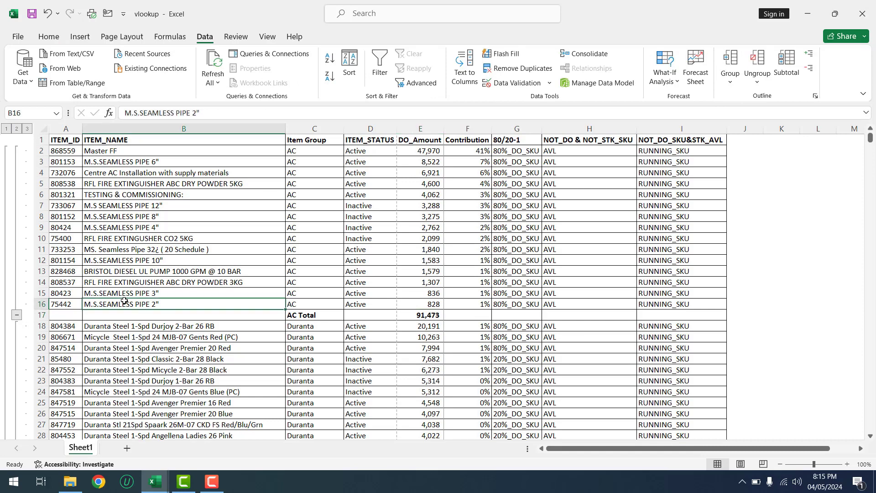
key("ctrl+a")
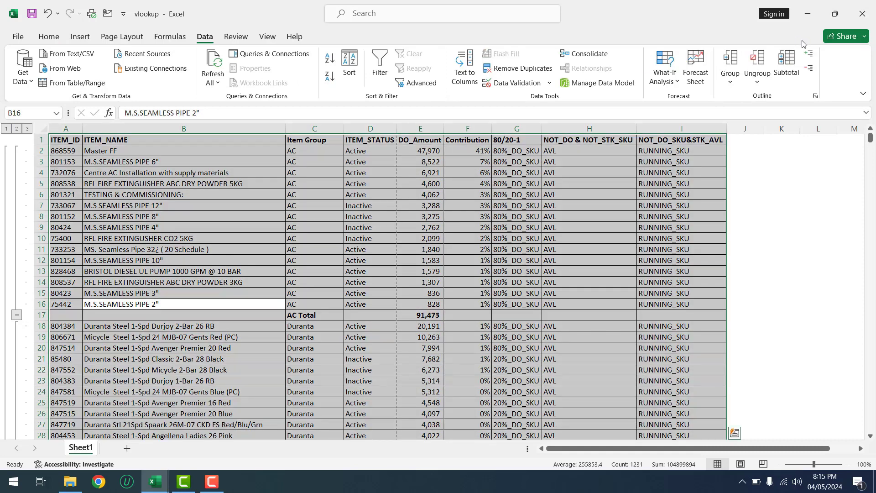
left_click(787, 64)
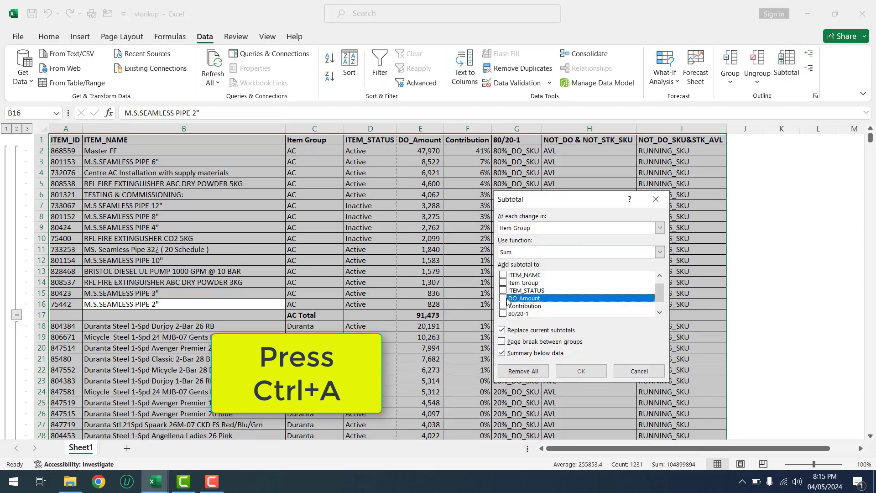
left_click(503, 276)
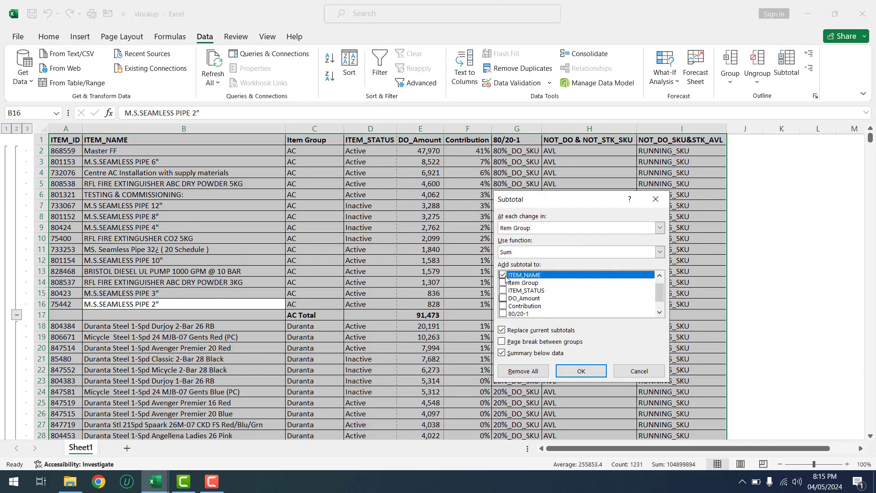
left_click(658, 275)
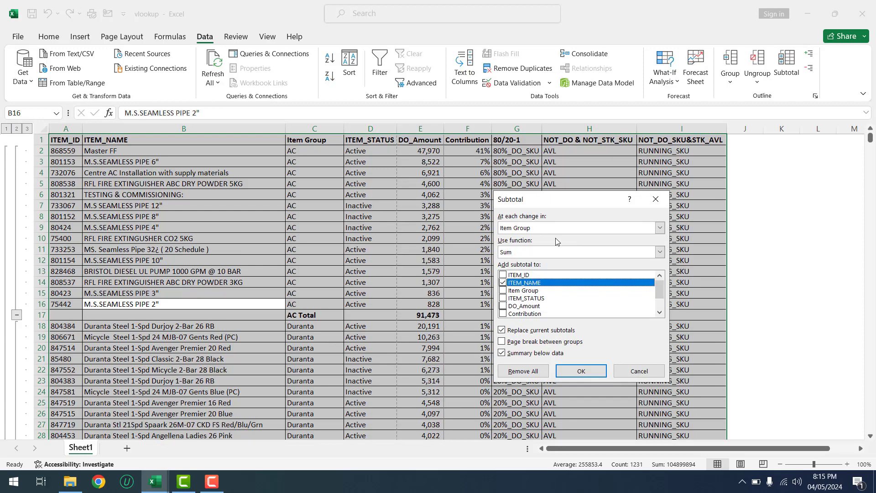
left_click(533, 254)
left_click(516, 273)
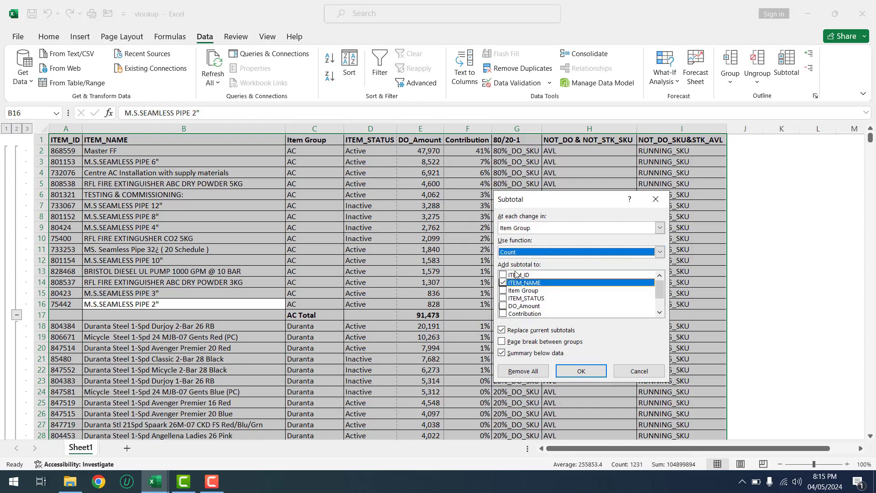
left_click(594, 374)
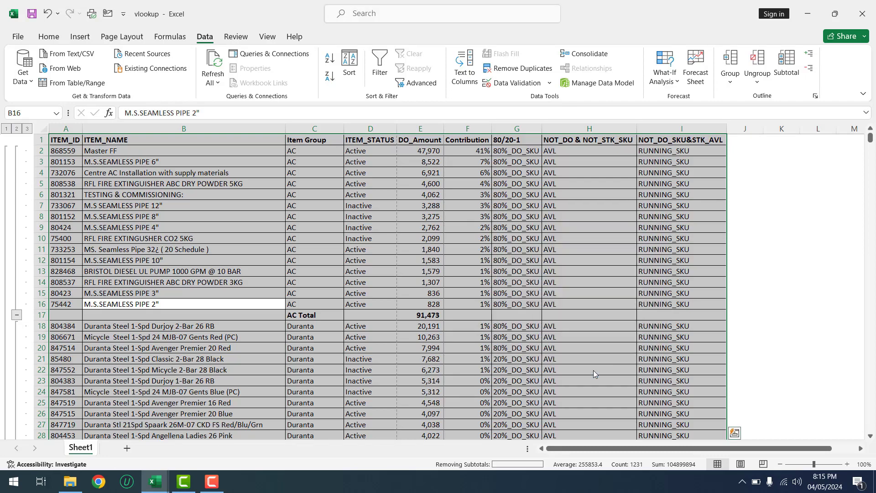
Step: Check the AC Count formula against the AC item names in B2:B16, and look over the DO_Amount column for the group
left_click(262, 317)
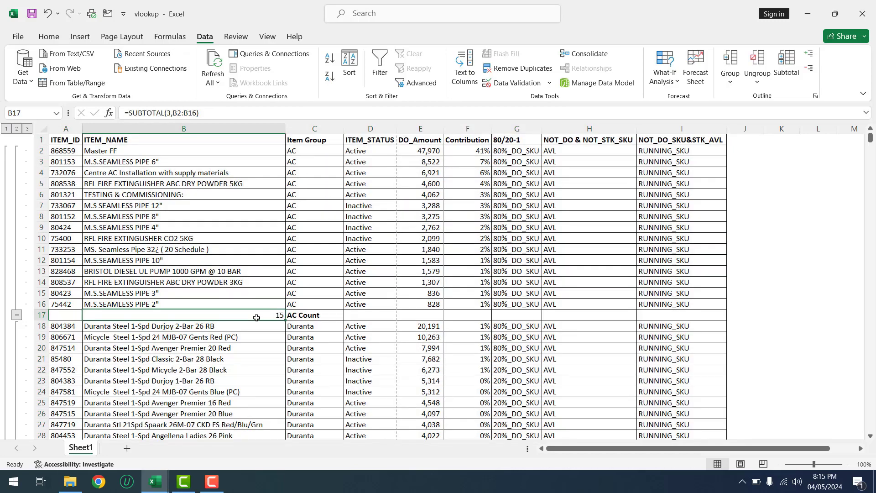
left_click_drag(189, 148, 185, 296)
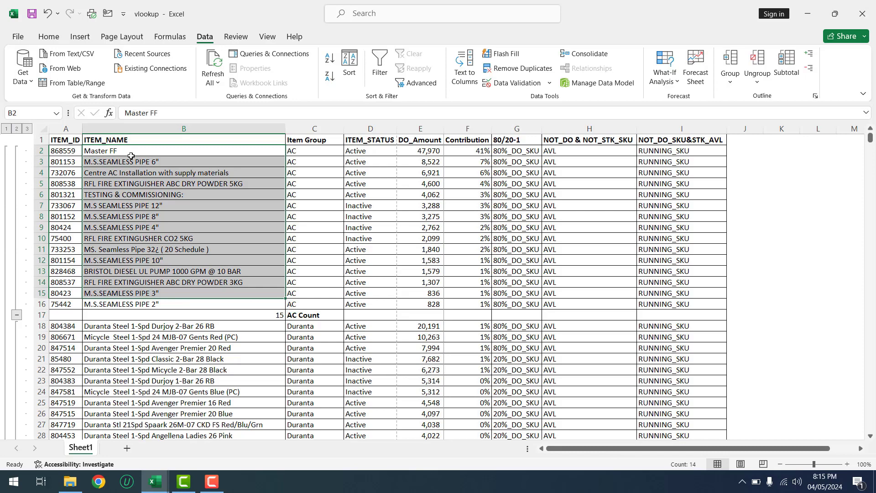
left_click_drag(134, 153, 149, 302)
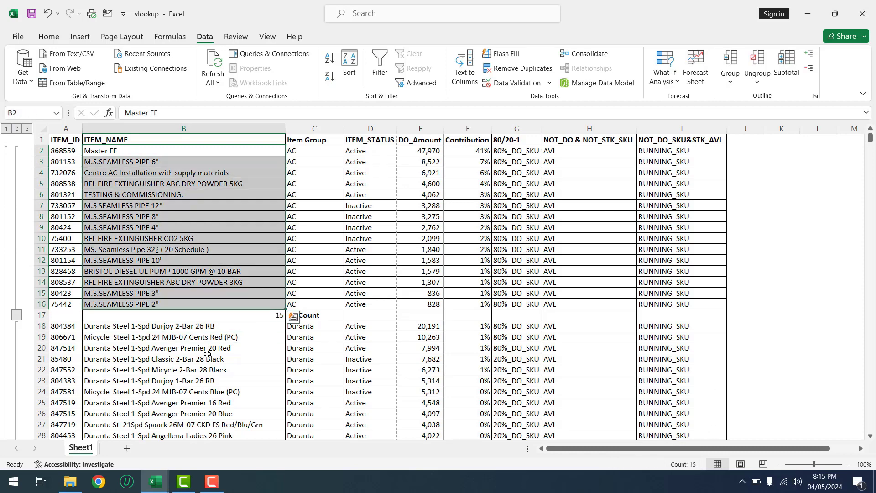
left_click(207, 316)
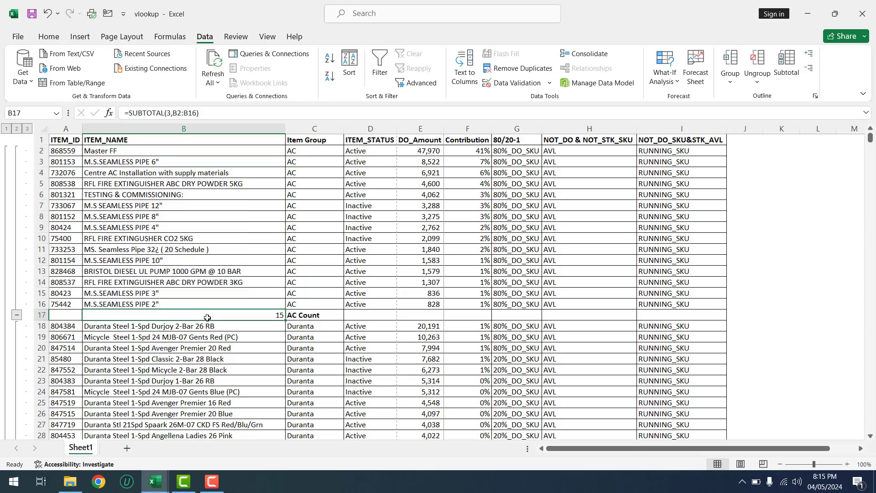
left_click_drag(418, 146, 429, 315)
left_click(429, 315)
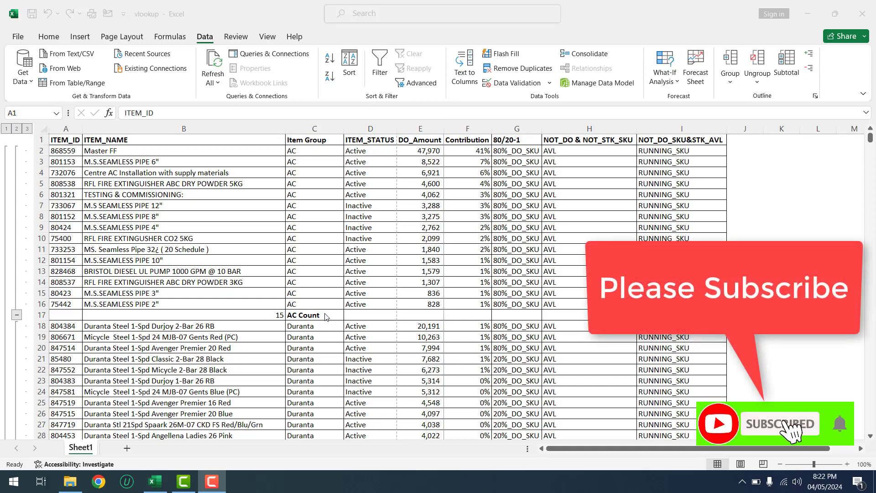
Step: Remove all subtotals from the item table to restore the plain list
left_click(189, 247)
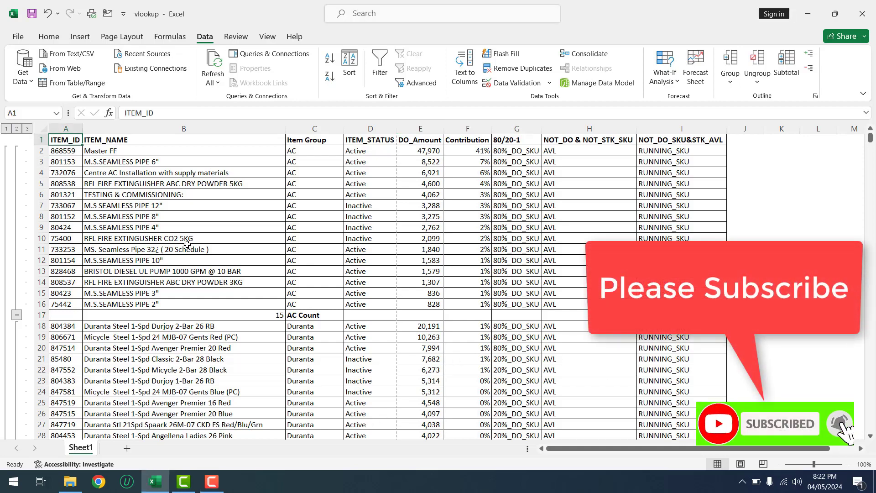
left_click(160, 224)
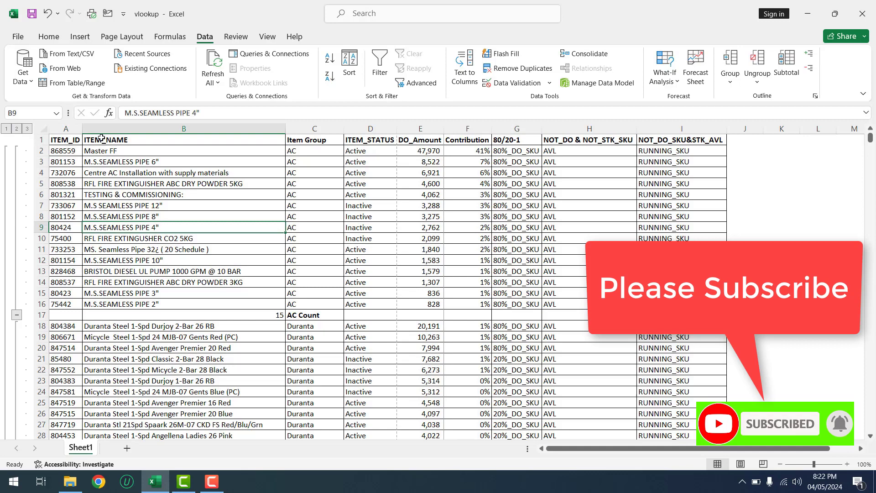
left_click(786, 64)
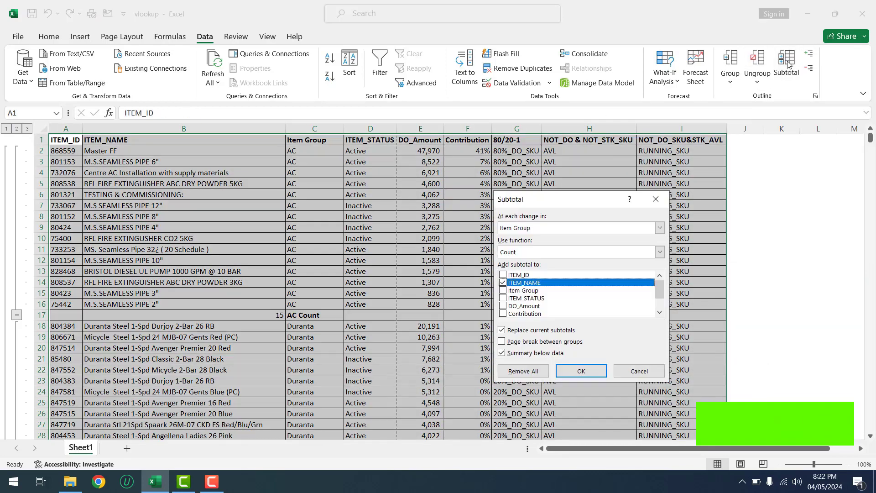
left_click(523, 371)
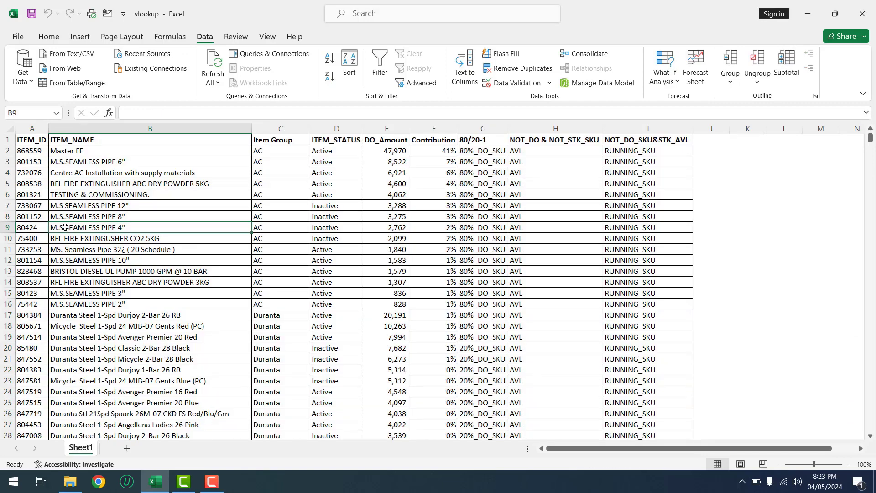
left_click(66, 227)
left_click(40, 170)
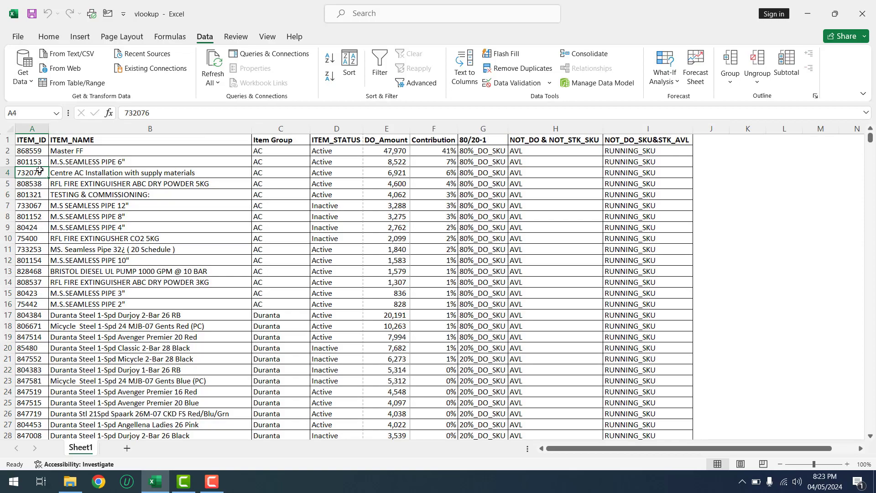